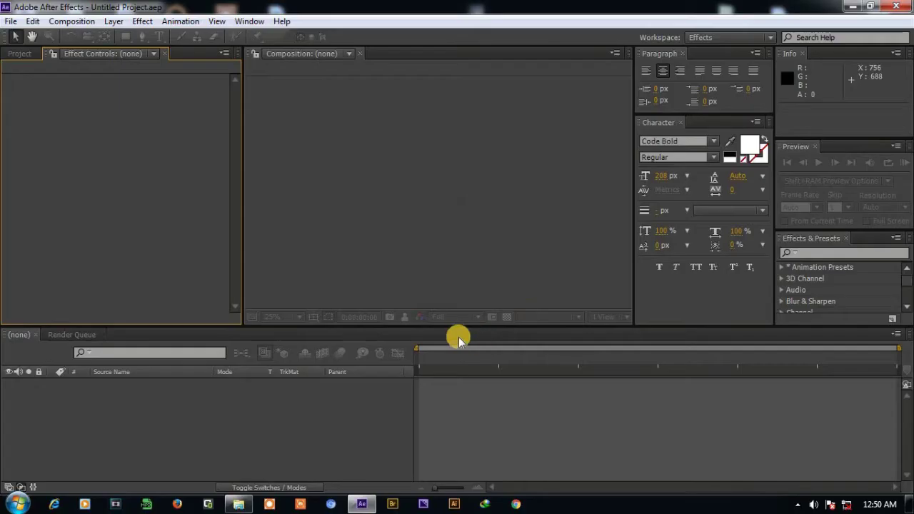
- Create a 9-second HDTV 1080 29.97 composition named 'text animation'
{"action": "left_click", "coordinate": [71, 21]}
{"action": "left_click", "coordinate": [77, 37]}
{"action": "type", "text": "text animation"}
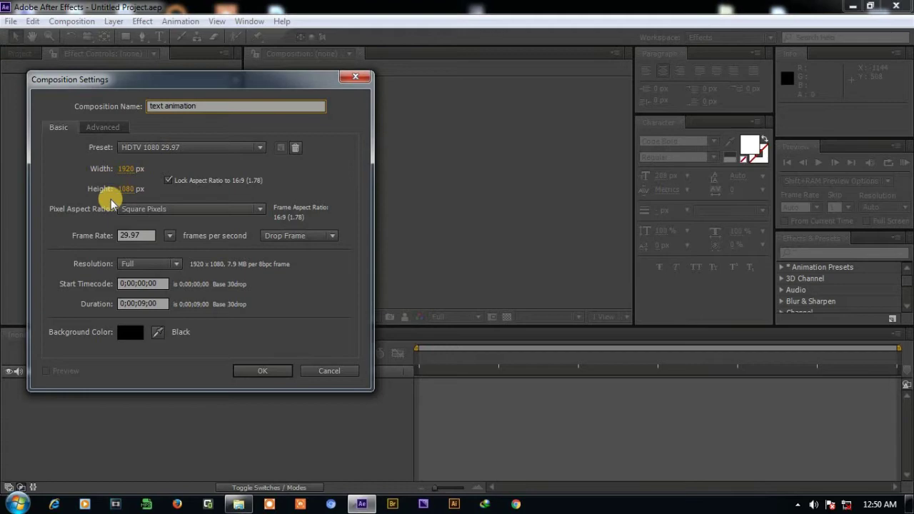
{"action": "left_click", "coordinate": [268, 370]}
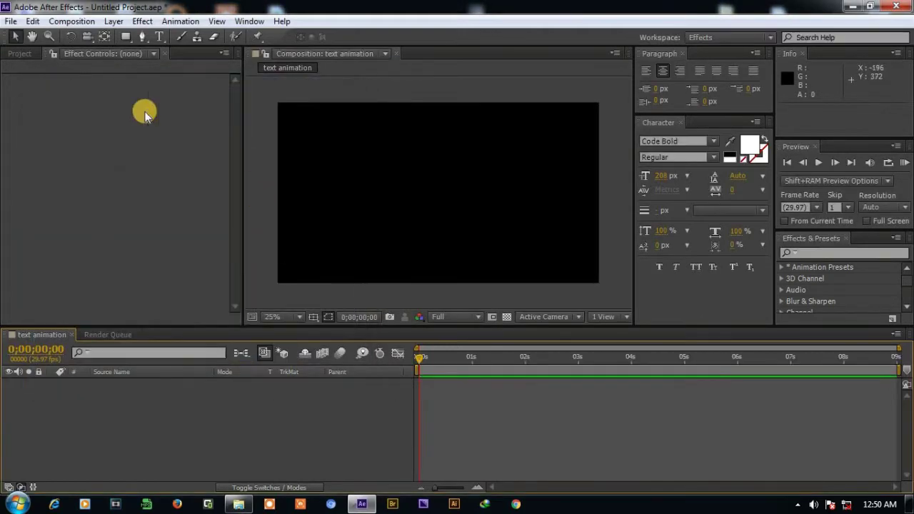
- Import the road photo downloaded.jpg into the project
{"action": "left_click", "coordinate": [10, 21]}
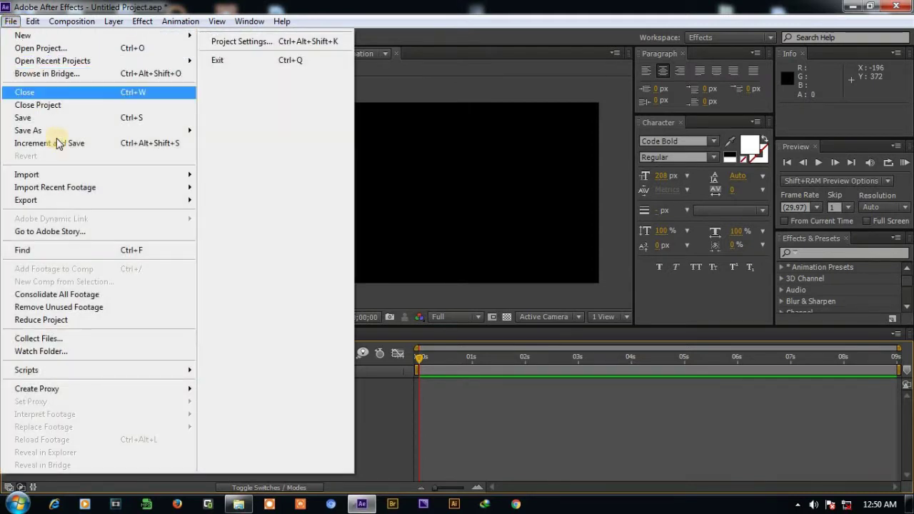
{"action": "mouse_move", "coordinate": [27, 175]}
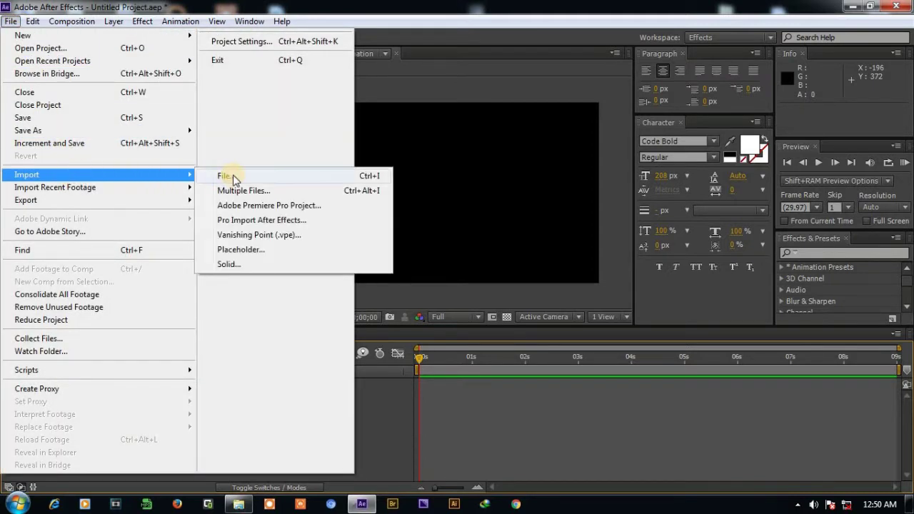
{"action": "left_click", "coordinate": [234, 178]}
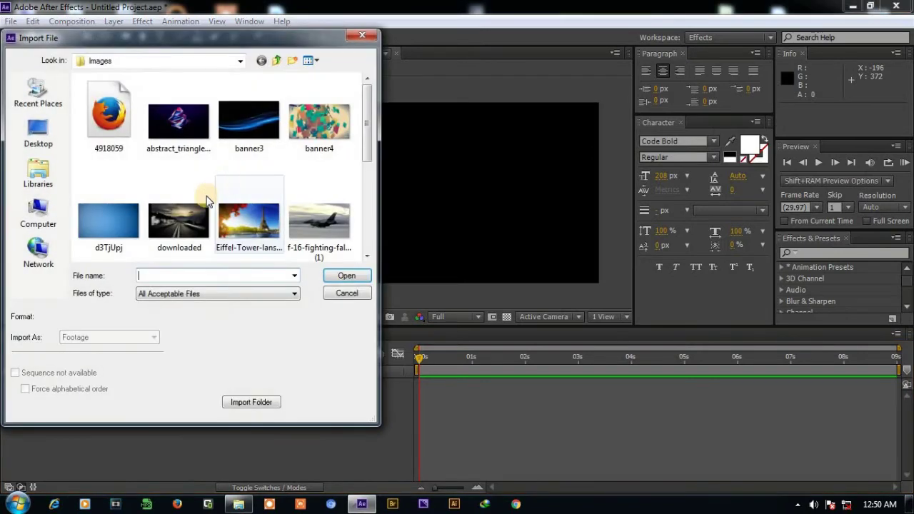
{"action": "left_click", "coordinate": [189, 222]}
{"action": "left_click", "coordinate": [352, 278]}
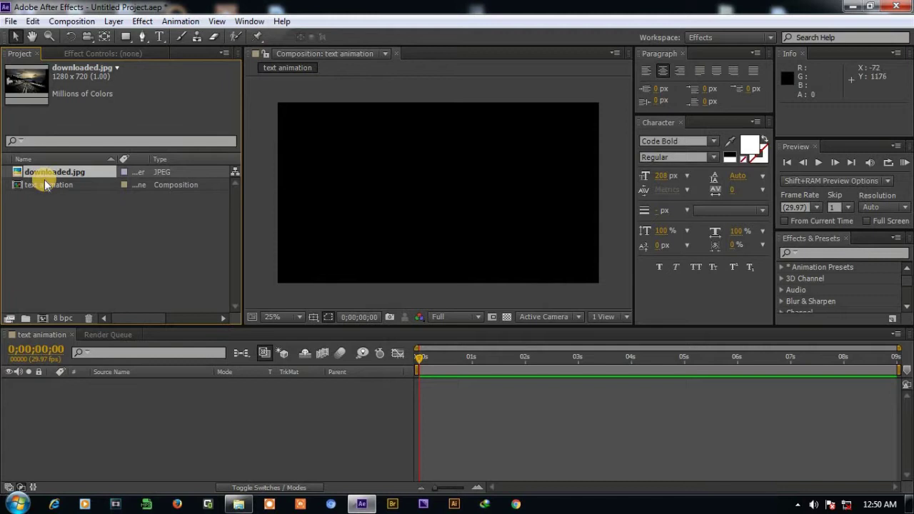
- Place downloaded.jpg in the composition and scale it up to fill the frame
{"action": "left_click_drag", "start_coordinate": [54, 174], "coordinate": [107, 396]}
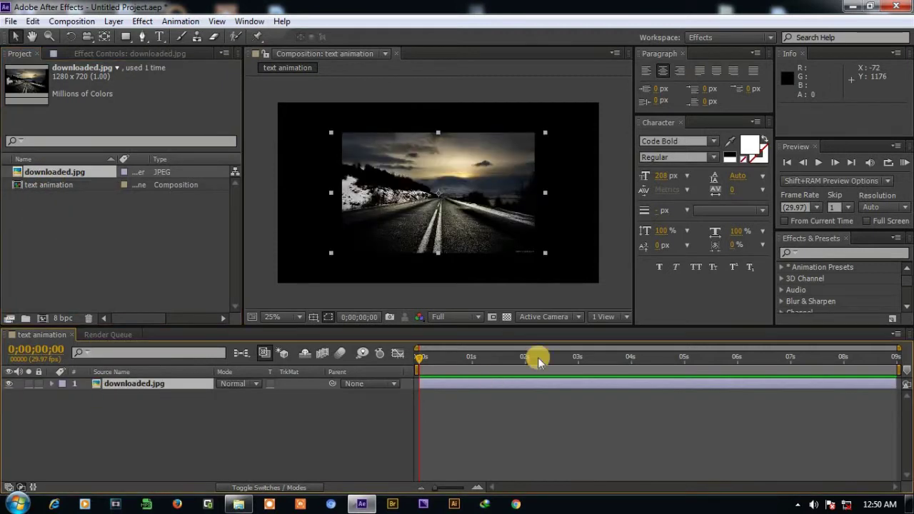
{"action": "left_click_drag", "start_coordinate": [554, 252], "coordinate": [620, 298]}
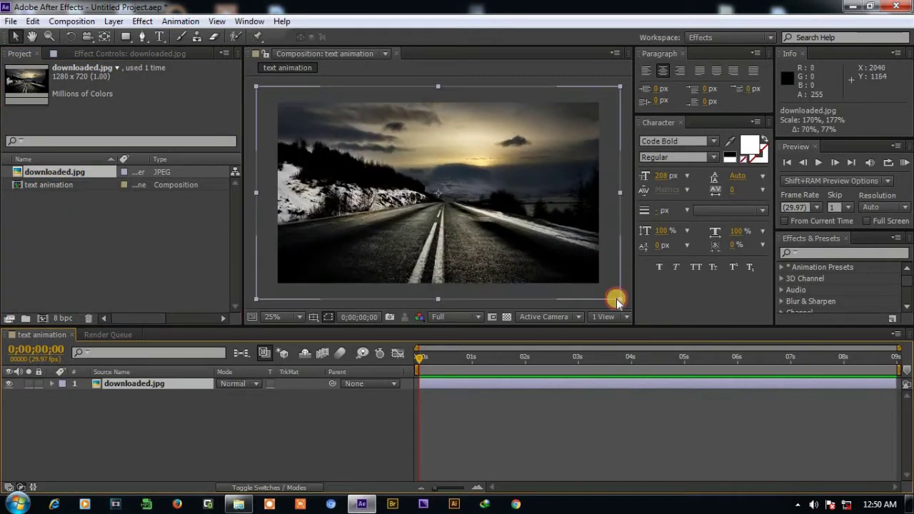
{"action": "left_click", "coordinate": [155, 430]}
{"action": "left_click", "coordinate": [136, 383]}
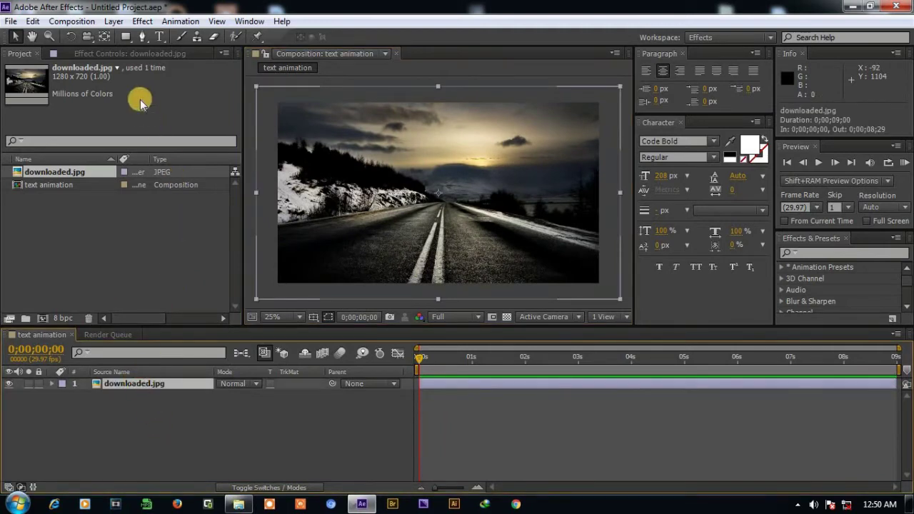
{"action": "left_click", "coordinate": [141, 21]}
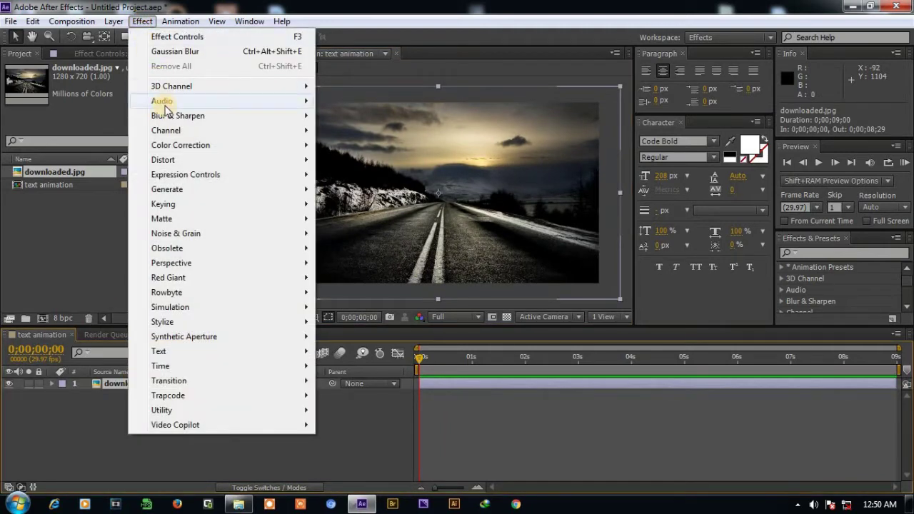
{"action": "mouse_move", "coordinate": [177, 116]}
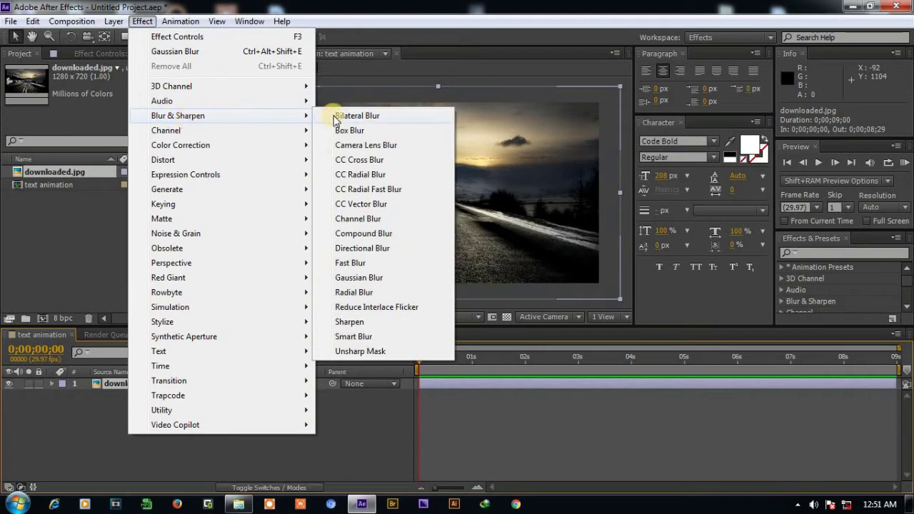
- Apply Gaussian Blur to the road photo with Blurriness raised to about 154
{"action": "left_click", "coordinate": [358, 280]}
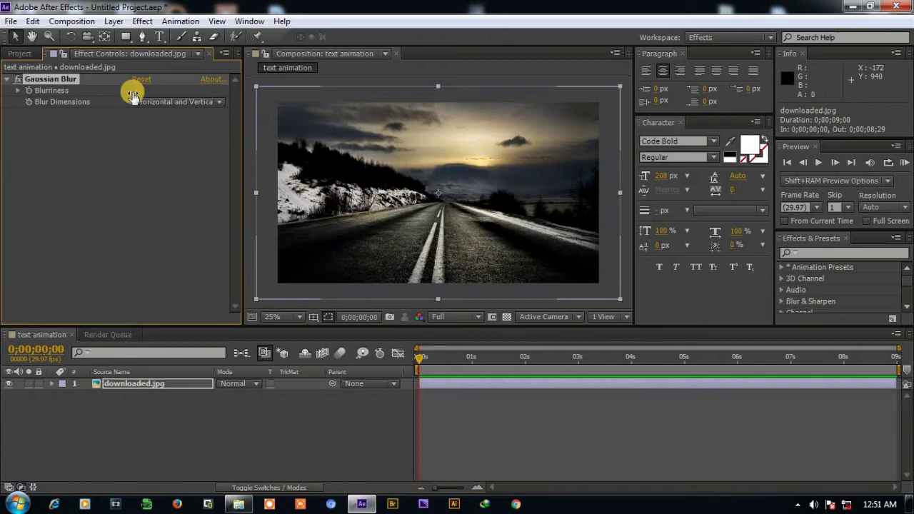
{"action": "mouse_move", "coordinate": [136, 95]}
{"action": "left_mouse_down"}
{"action": "mouse_move", "coordinate": [815, 86]}
{"action": "mouse_move", "coordinate": [275, 92]}
{"action": "left_mouse_up"}
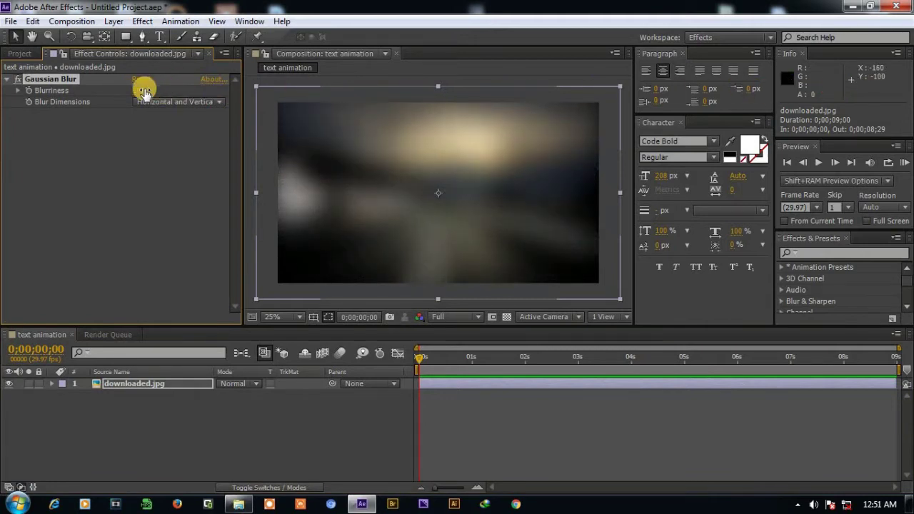
{"action": "left_click_drag", "start_coordinate": [275, 92], "coordinate": [516, 92]}
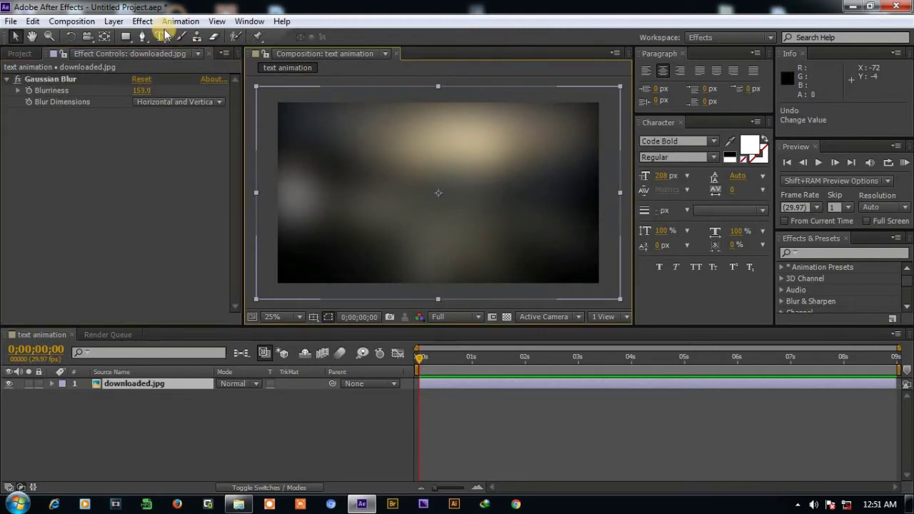
- Add a two-line 'BOROCADE TV' paragraph title and centre it over the photo
{"action": "left_click", "coordinate": [159, 36]}
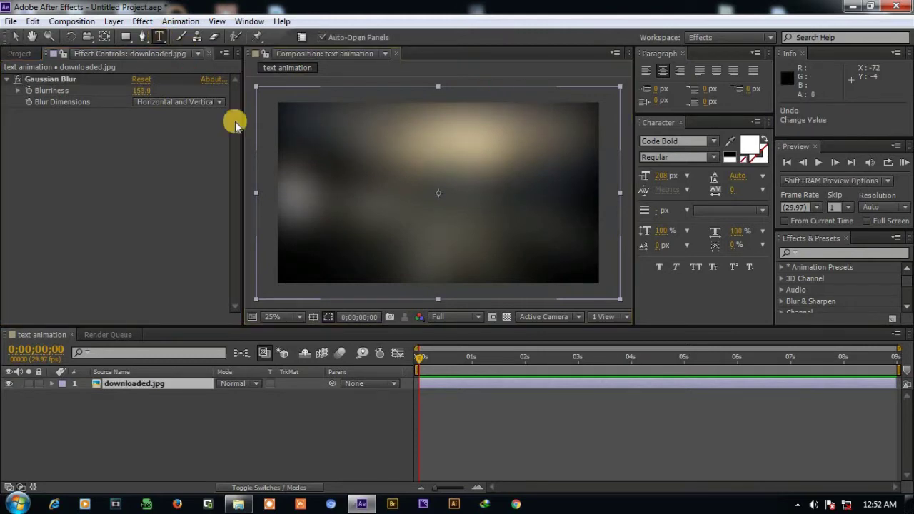
{"action": "left_click_drag", "start_coordinate": [333, 151], "coordinate": [565, 246]}
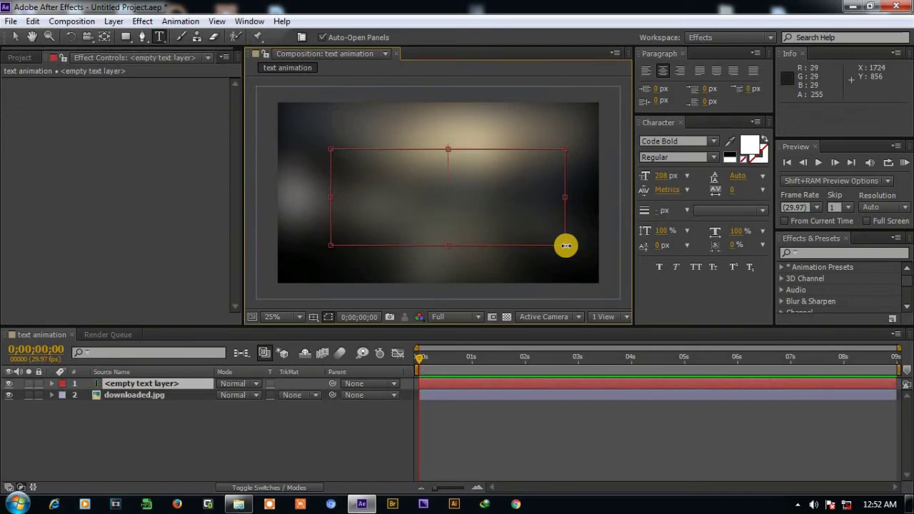
{"action": "type", "text": "BORO"}
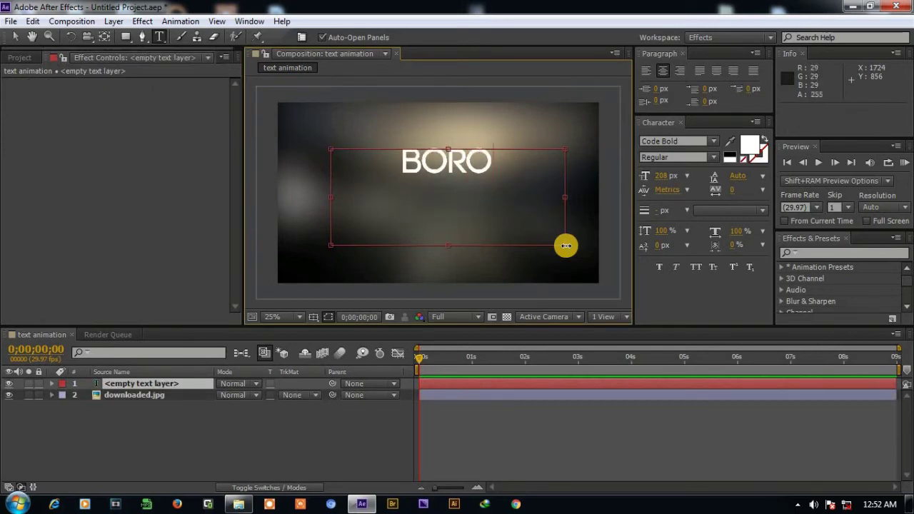
{"action": "type", "text": "CADE"}
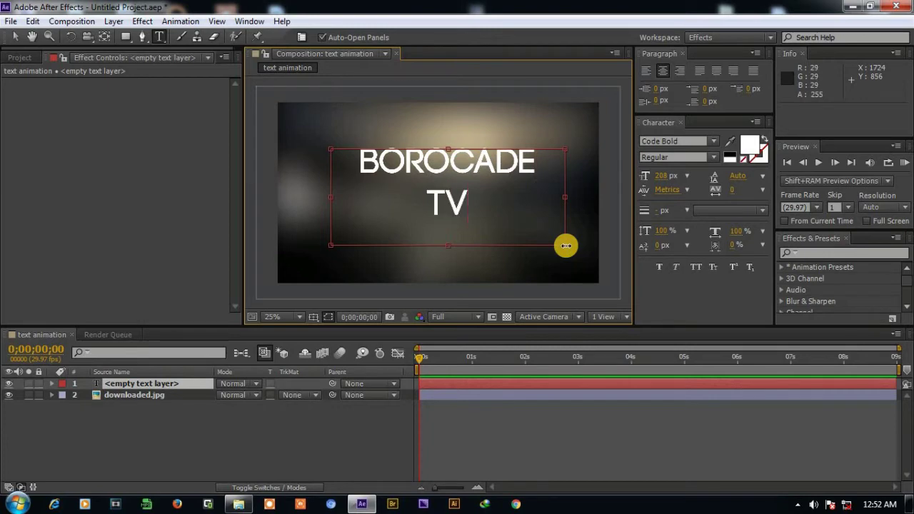
{"action": "left_click", "coordinate": [15, 36]}
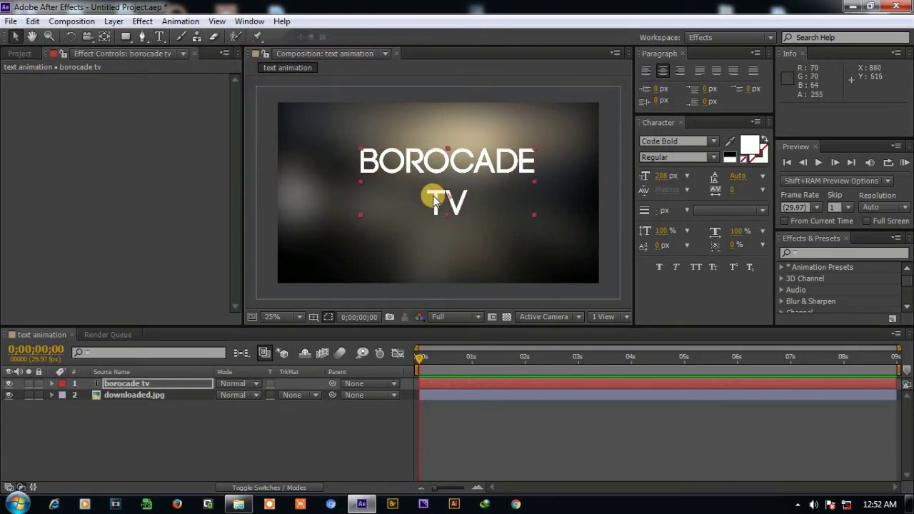
{"action": "left_click_drag", "start_coordinate": [508, 162], "coordinate": [501, 176]}
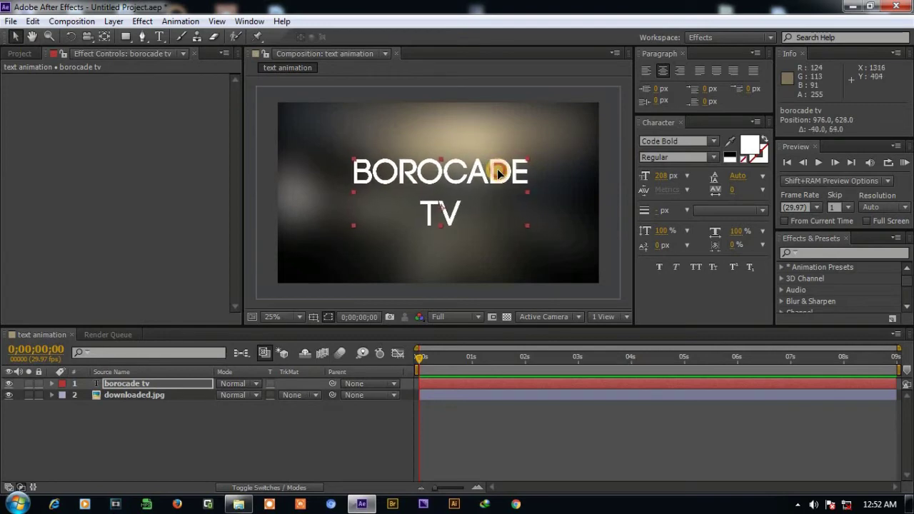
{"action": "left_click", "coordinate": [530, 264]}
- Add a full-frame white 1920×1080 solid named White Solid 1
{"action": "right_click", "coordinate": [179, 410]}
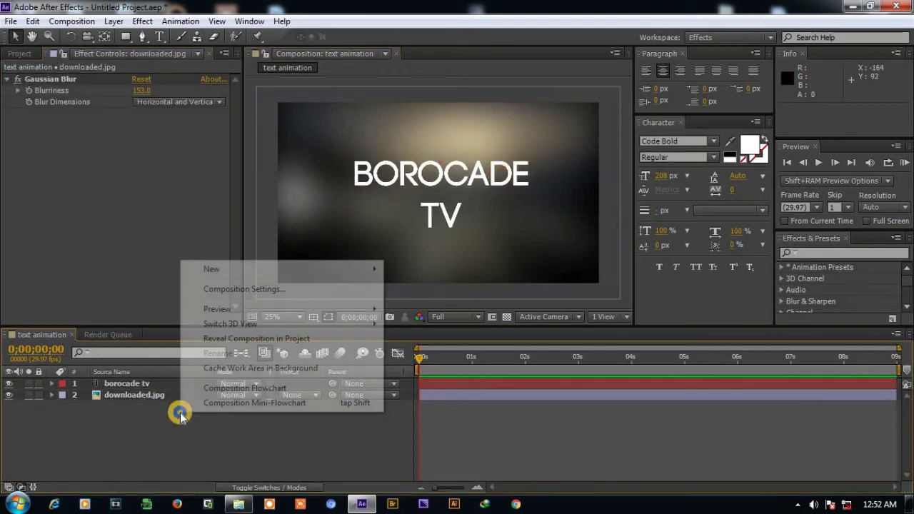
{"action": "left_click", "coordinate": [216, 271]}
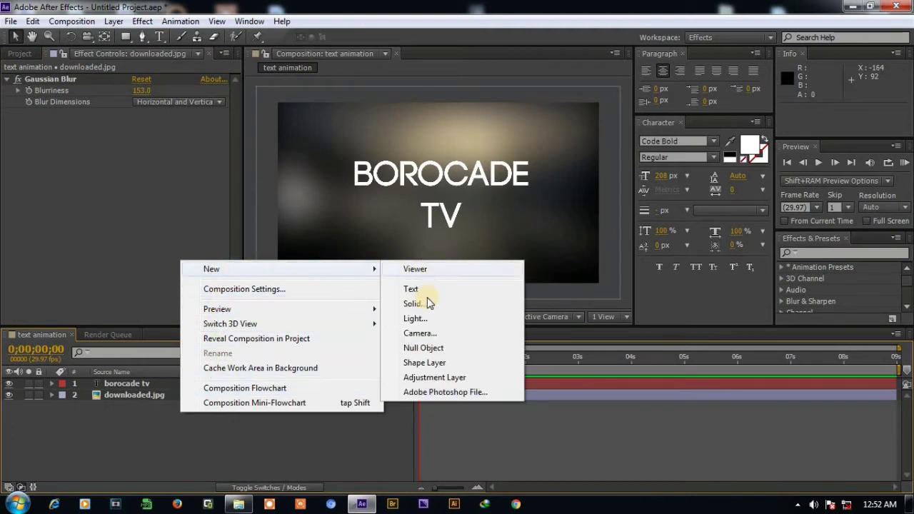
{"action": "left_click", "coordinate": [423, 306]}
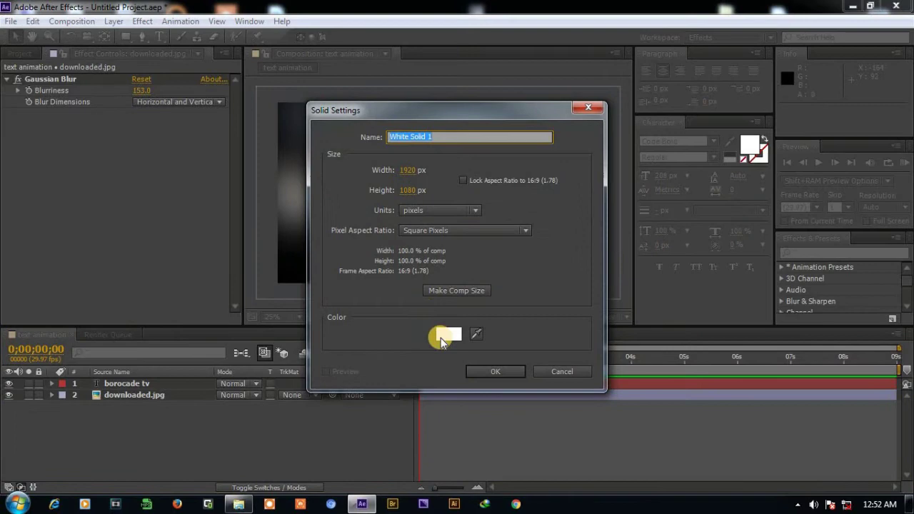
{"action": "left_click", "coordinate": [484, 370]}
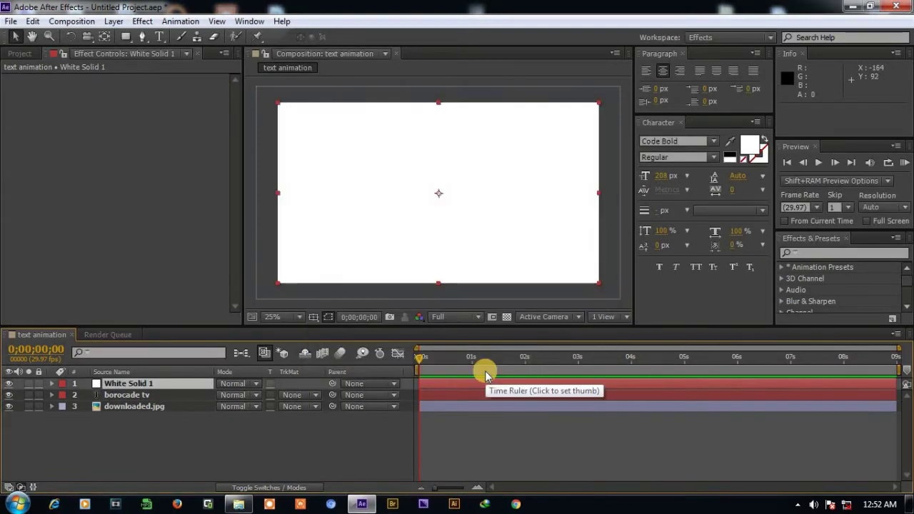
- Mask White Solid 1 with a rectangle and move the white box up over the title
{"action": "left_click", "coordinate": [147, 381]}
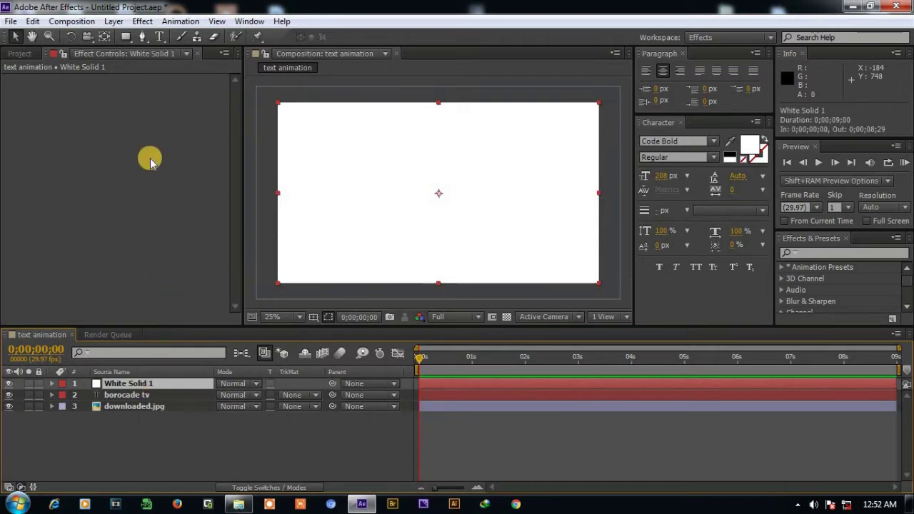
{"action": "left_click", "coordinate": [125, 37]}
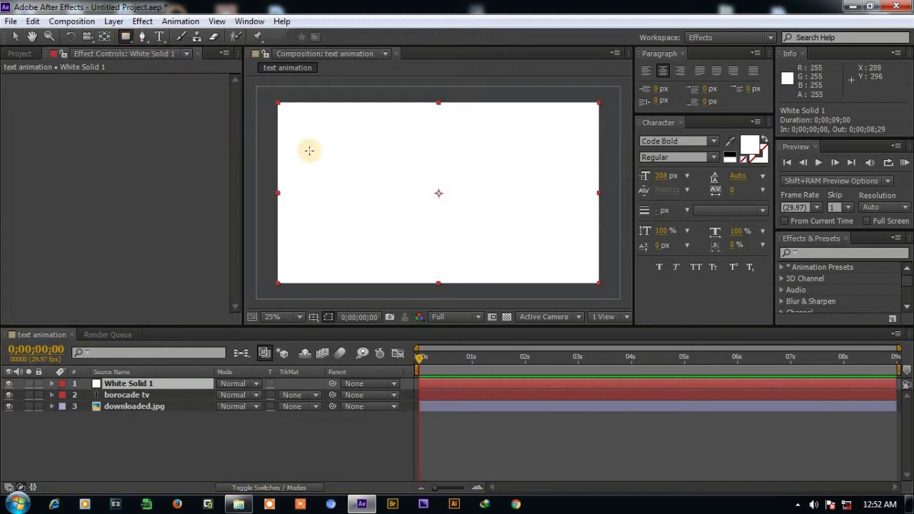
{"action": "left_click_drag", "start_coordinate": [308, 152], "coordinate": [458, 234]}
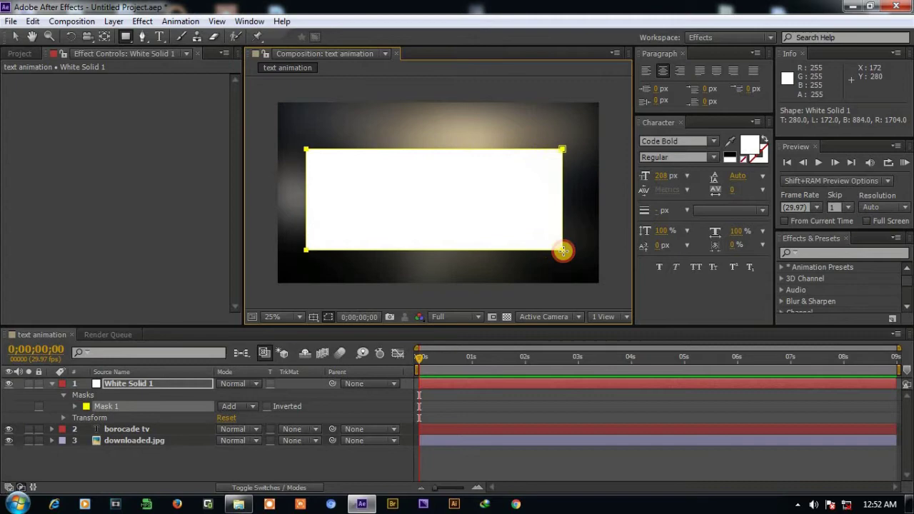
{"action": "left_click_drag", "start_coordinate": [458, 234], "coordinate": [564, 252]}
{"action": "key", "text": "v"}
{"action": "left_click_drag", "start_coordinate": [424, 215], "coordinate": [429, 194]}
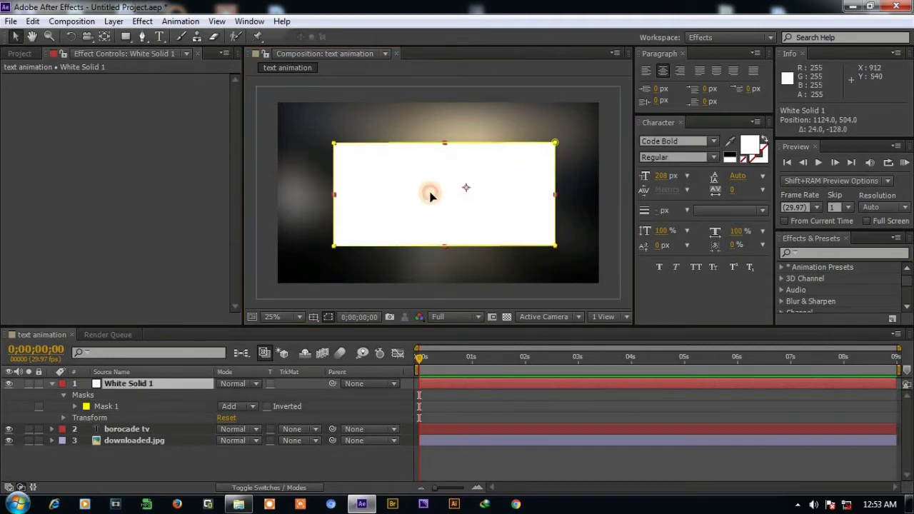
{"action": "key", "text": "Return"}
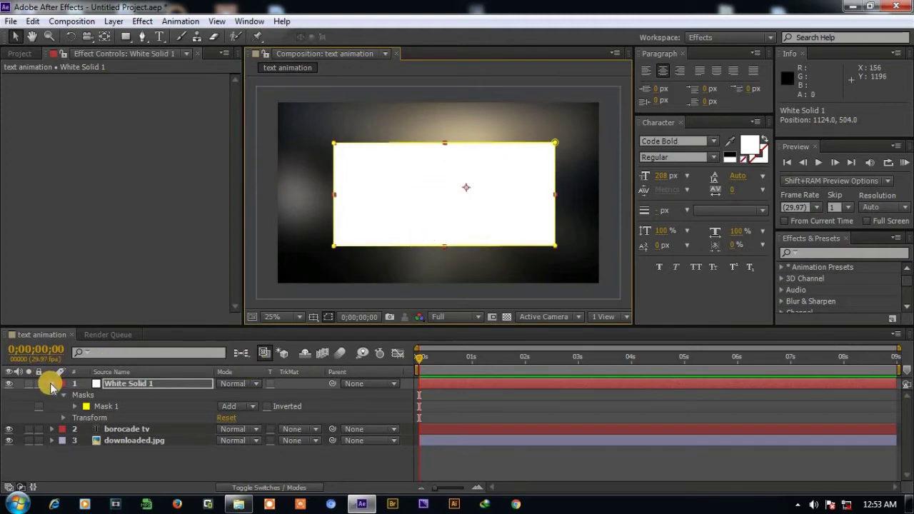
- Keyframe Mask Path at 0 s with the mask squeezed to a thin bar left of the title
{"action": "left_click", "coordinate": [76, 411]}
{"action": "left_click", "coordinate": [74, 406]}
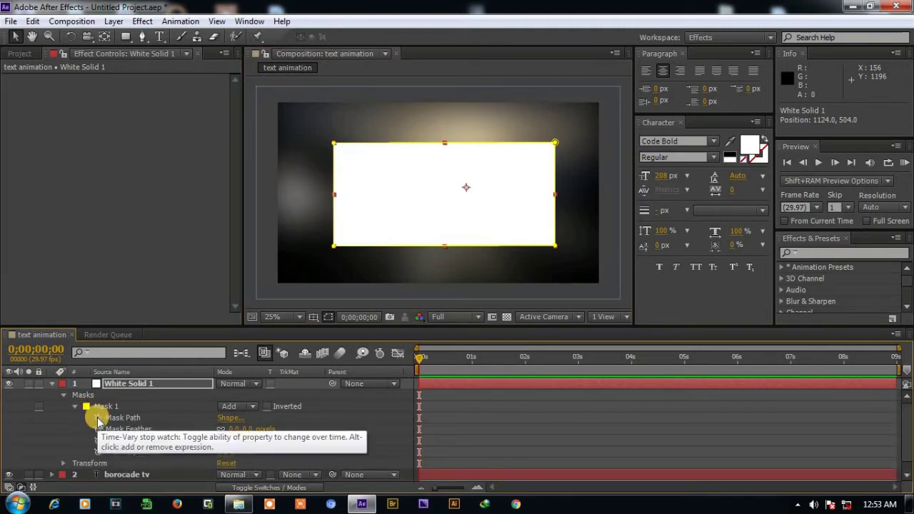
{"action": "left_click", "coordinate": [98, 420]}
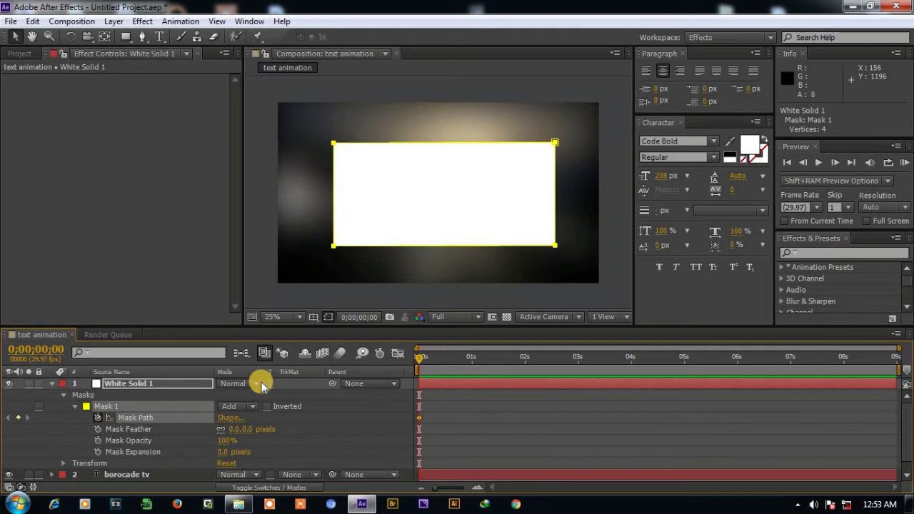
{"action": "left_click", "coordinate": [178, 386]}
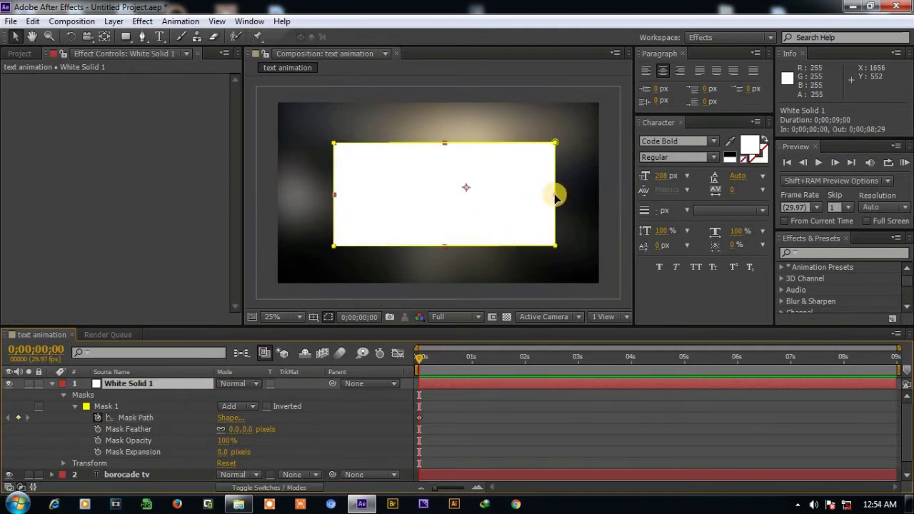
{"action": "left_click_drag", "start_coordinate": [542, 195], "coordinate": [341, 193]}
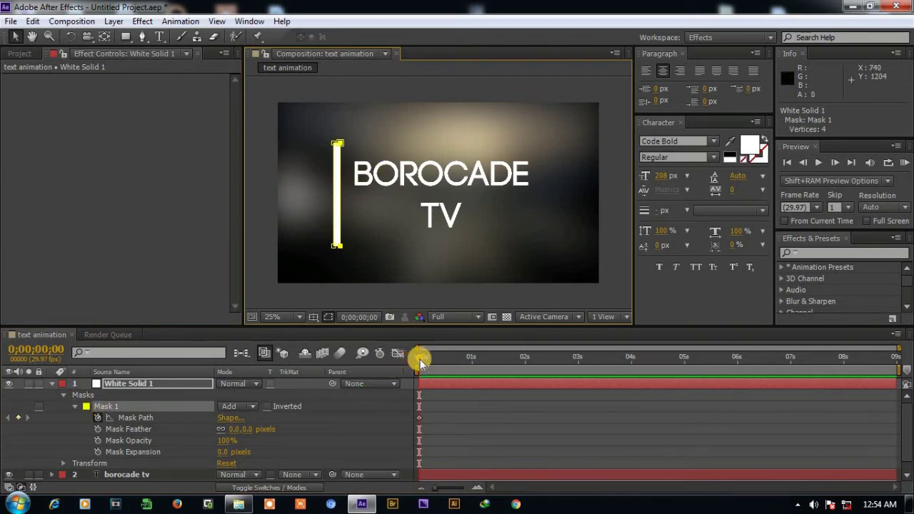
{"action": "left_click_drag", "start_coordinate": [419, 362], "coordinate": [473, 362]}
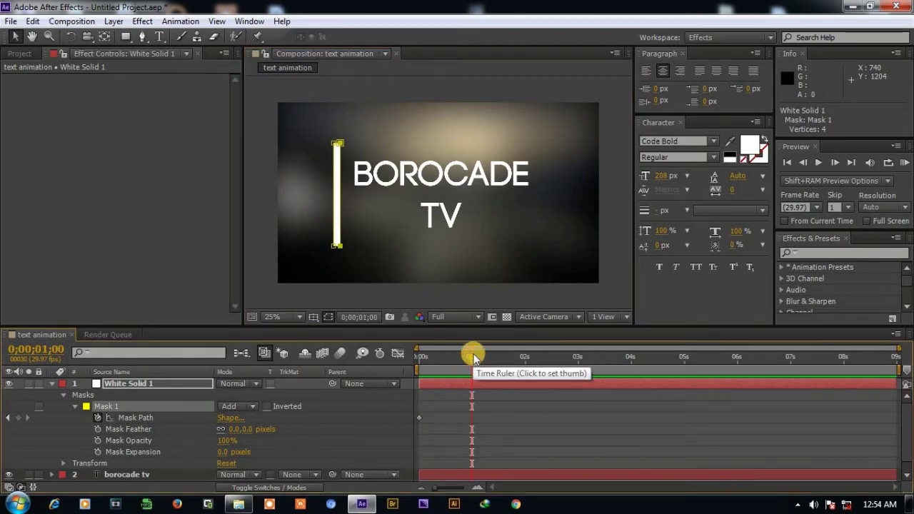
- At 1 s, widen the mask into a white box covering the whole title
{"action": "left_click", "coordinate": [177, 385]}
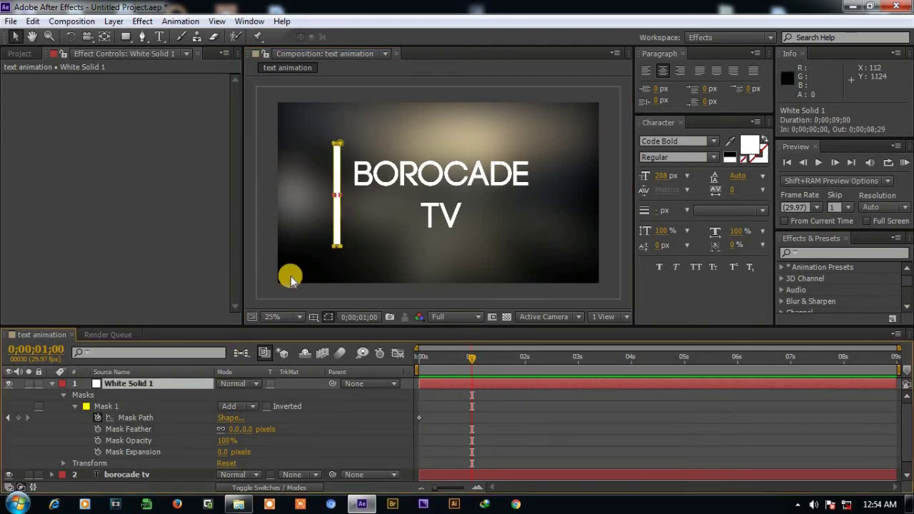
{"action": "left_click_drag", "start_coordinate": [340, 197], "coordinate": [550, 199]}
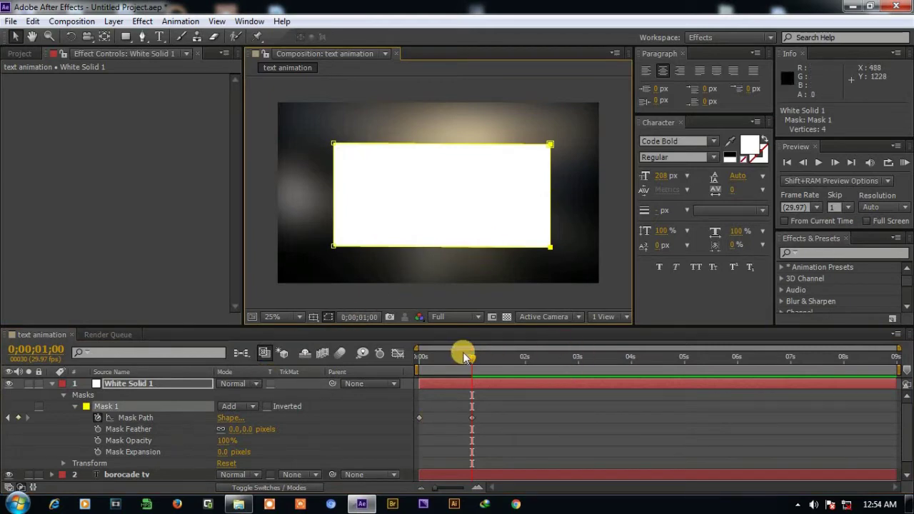
{"action": "left_click_drag", "start_coordinate": [473, 360], "coordinate": [517, 360]}
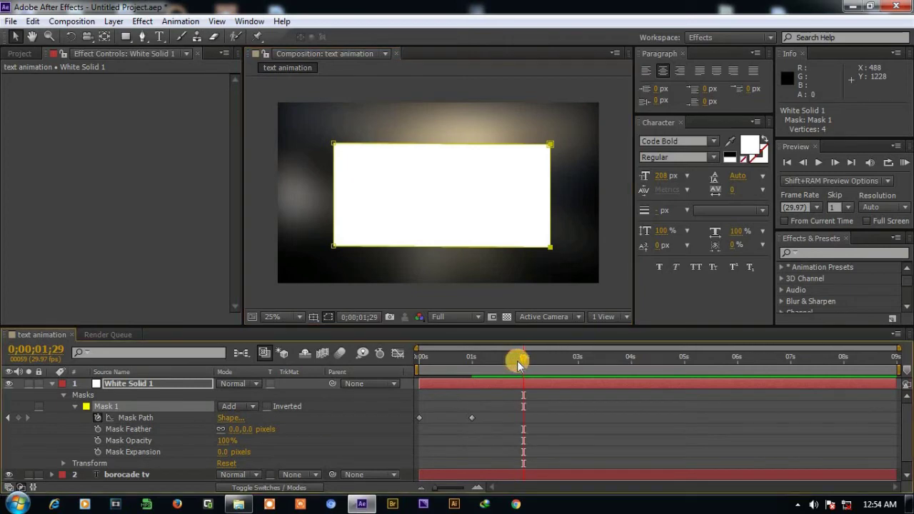
- At 2 s, shrink the mask to a thin bar right of the title, then select all three keyframes
{"action": "left_click", "coordinate": [124, 383]}
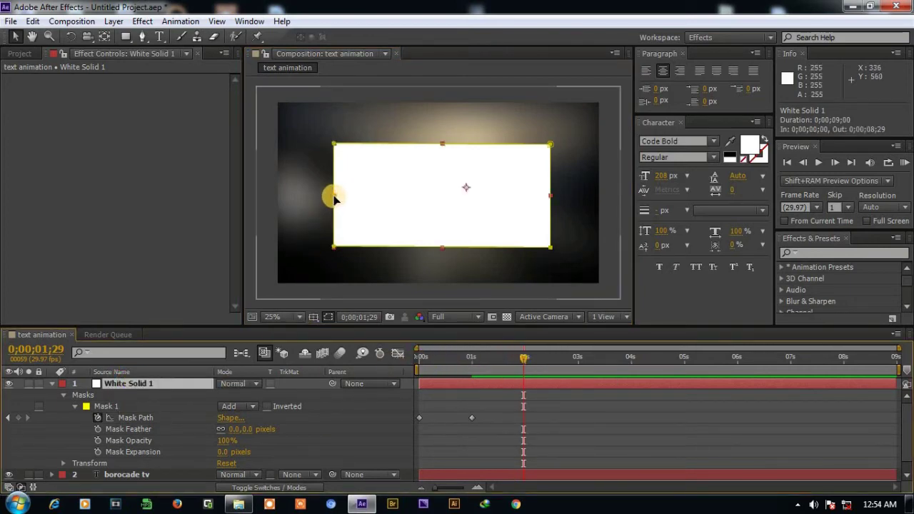
{"action": "left_click_drag", "start_coordinate": [334, 198], "coordinate": [446, 201]}
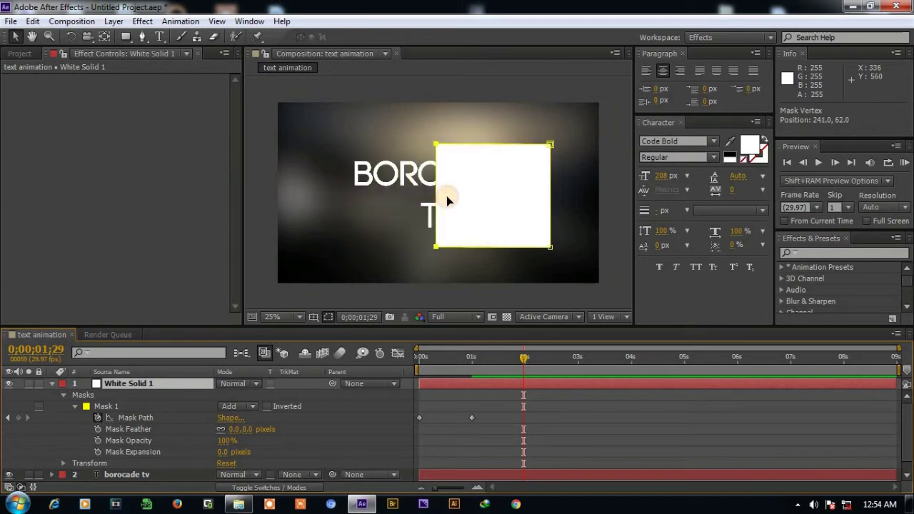
{"action": "left_click_drag", "start_coordinate": [446, 201], "coordinate": [541, 198]}
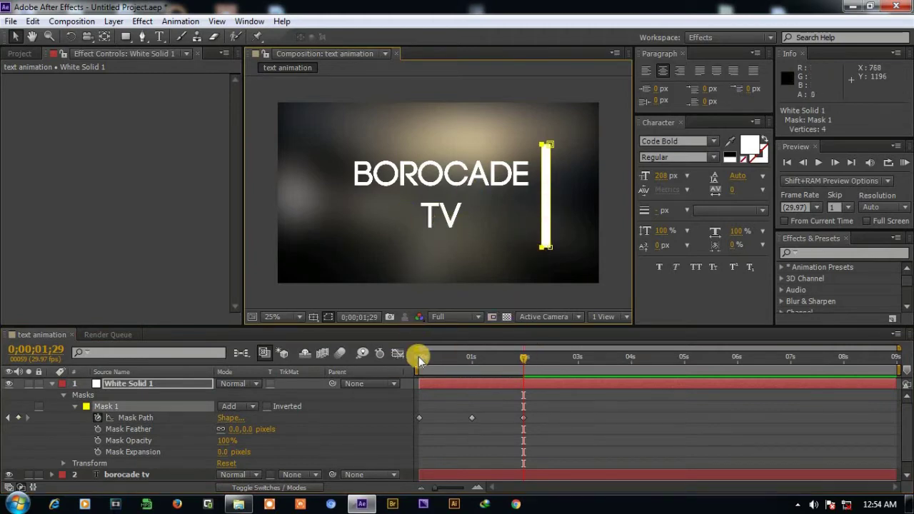
{"action": "mouse_move", "coordinate": [523, 363]}
{"action": "left_mouse_down"}
{"action": "mouse_move", "coordinate": [388, 362]}
{"action": "mouse_move", "coordinate": [543, 365]}
{"action": "left_mouse_up"}
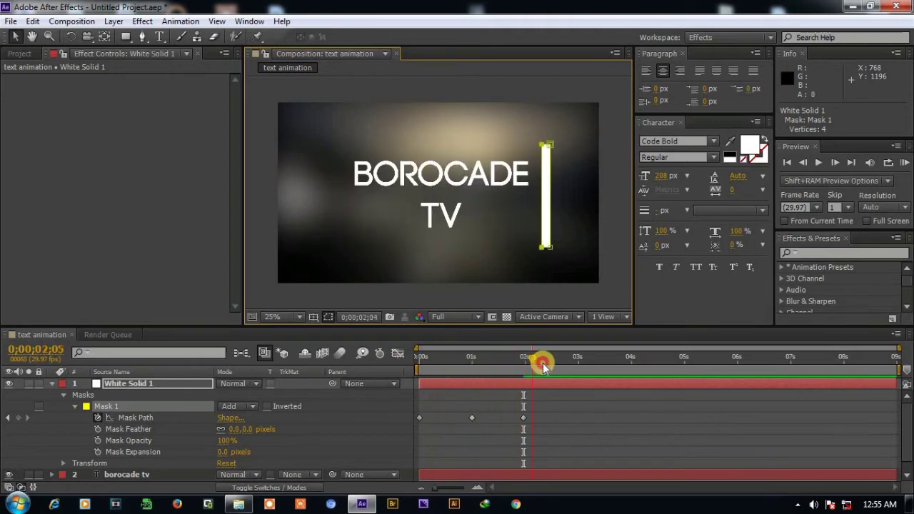
{"action": "left_click", "coordinate": [523, 418]}
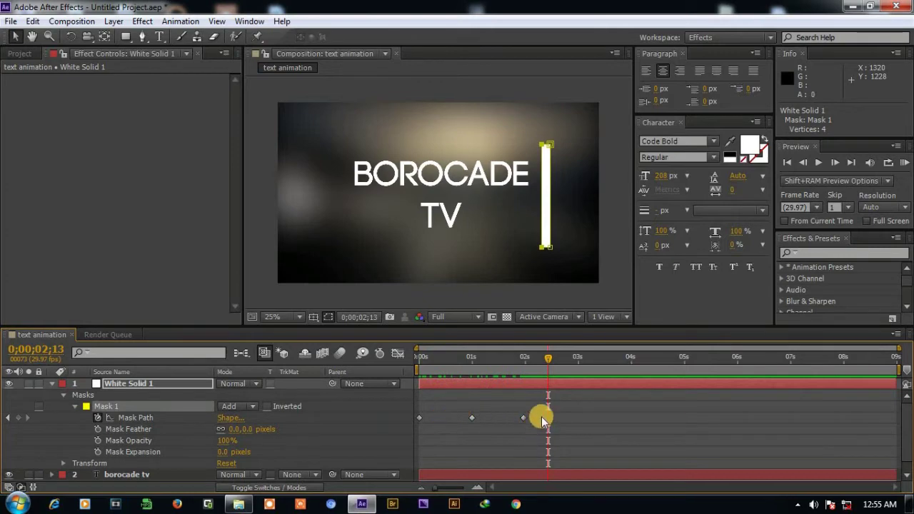
{"action": "left_click_drag", "start_coordinate": [538, 416], "coordinate": [417, 422]}
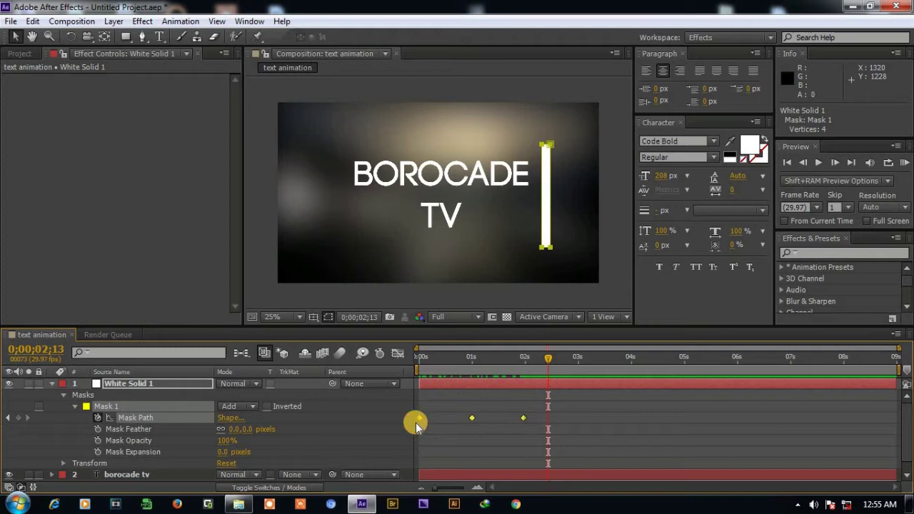
- Easy Ease the Mask Path keyframes and sharpen both speed curves into peaks in the Graph Editor
{"action": "key", "text": "F9"}
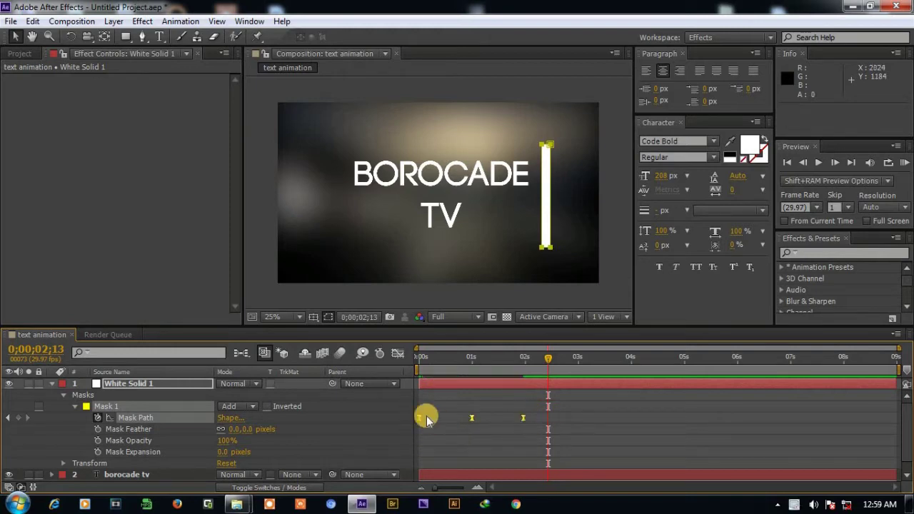
{"action": "left_click", "coordinate": [397, 354]}
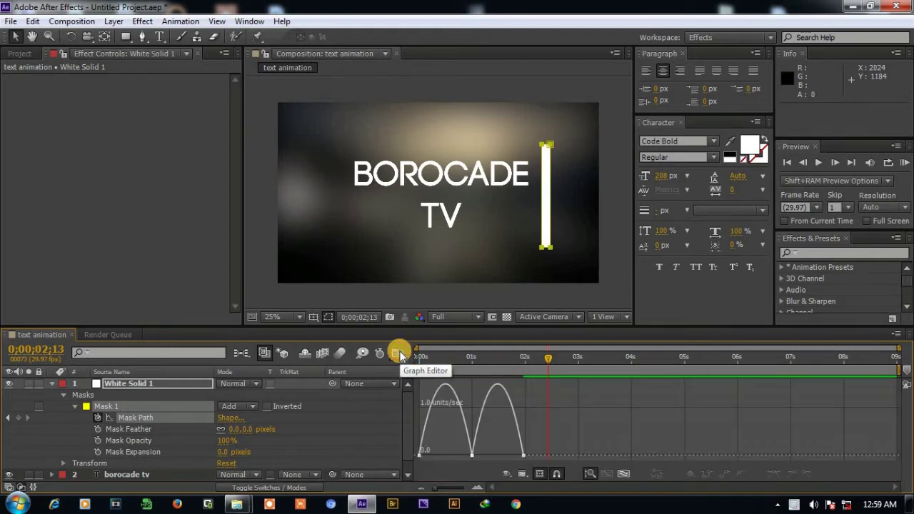
{"action": "left_click", "coordinate": [421, 454]}
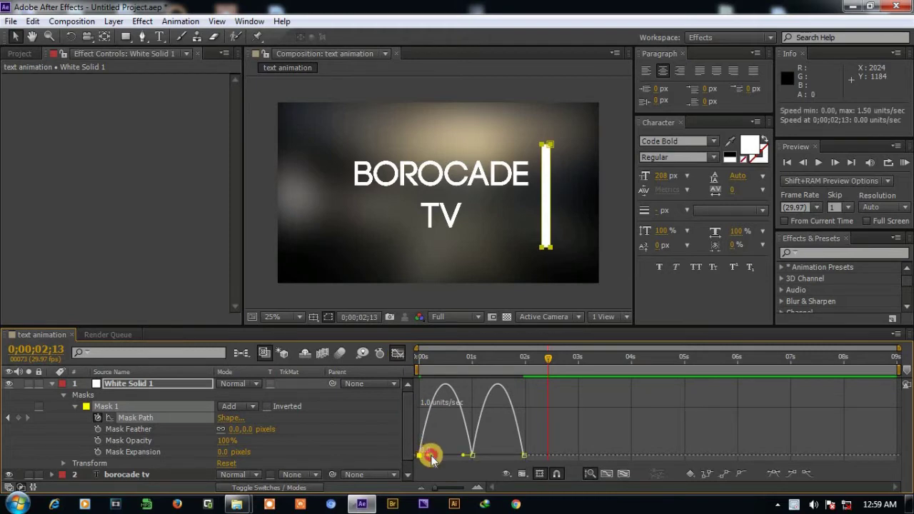
{"action": "left_click_drag", "start_coordinate": [431, 457], "coordinate": [462, 468]}
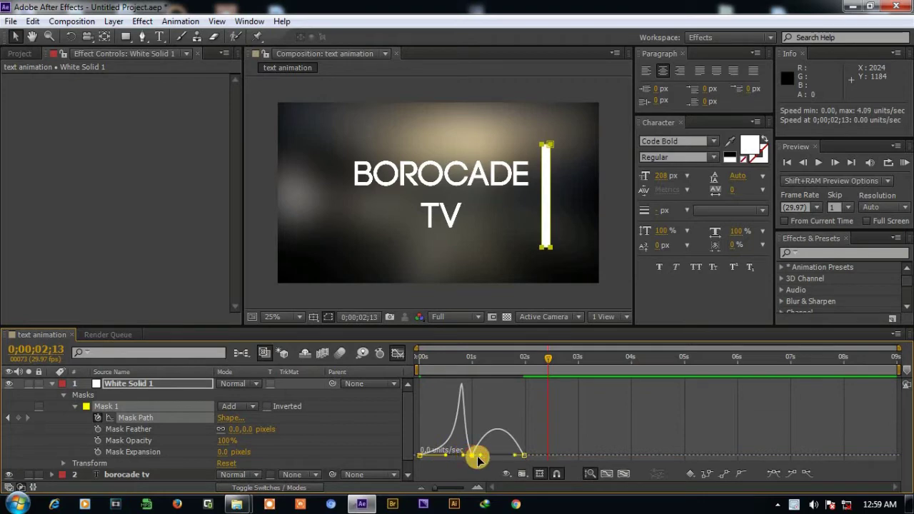
{"action": "mouse_move", "coordinate": [484, 457]}
{"action": "left_mouse_down"}
{"action": "mouse_move", "coordinate": [501, 458]}
{"action": "mouse_move", "coordinate": [455, 461]}
{"action": "mouse_move", "coordinate": [508, 462]}
{"action": "left_mouse_up"}
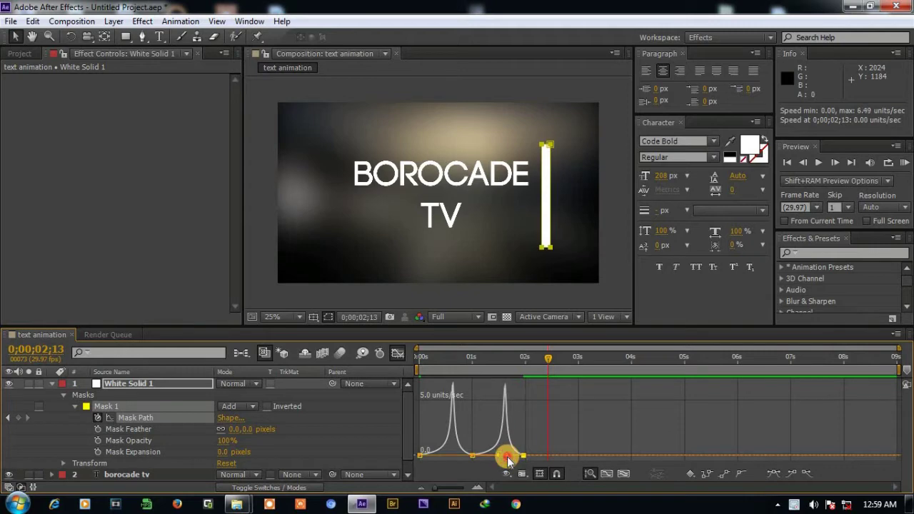
{"action": "left_click_drag", "start_coordinate": [540, 362], "coordinate": [388, 383]}
{"action": "left_click", "coordinate": [817, 163]}
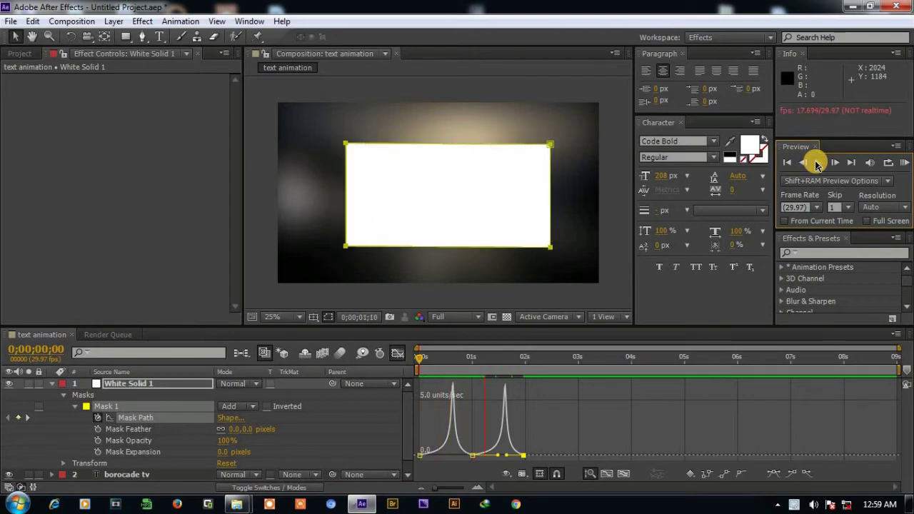
- Stop the RAM preview and turn off the Graph Editor to return to layer view
{"action": "left_click", "coordinate": [817, 162]}
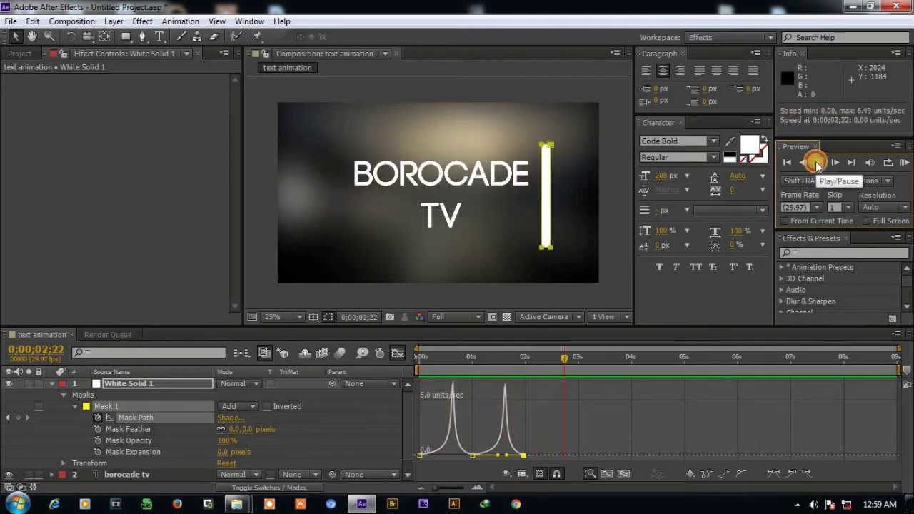
{"action": "left_click", "coordinate": [397, 354]}
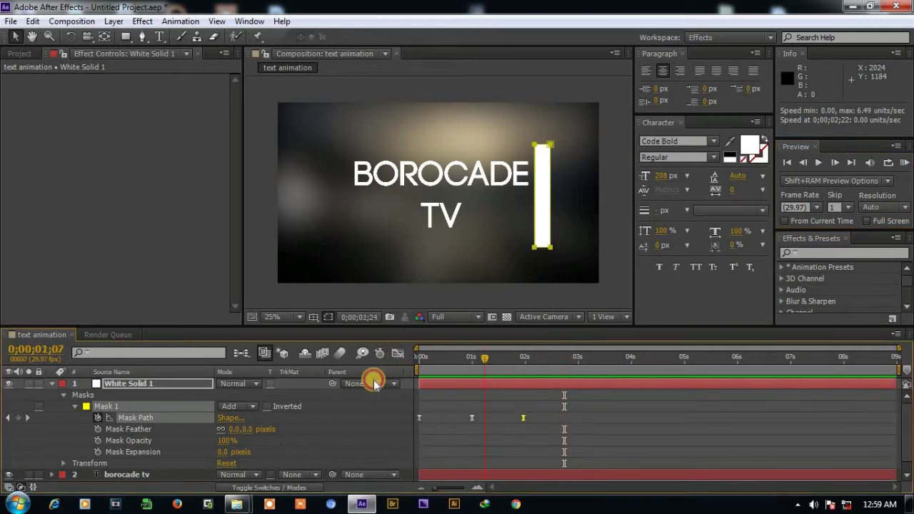
- Rename the duplicate solid 'matte solid' and duplicate the title layer as 'text matte'
{"action": "key", "text": "Return"}
{"action": "type", "text": "matte solid"}
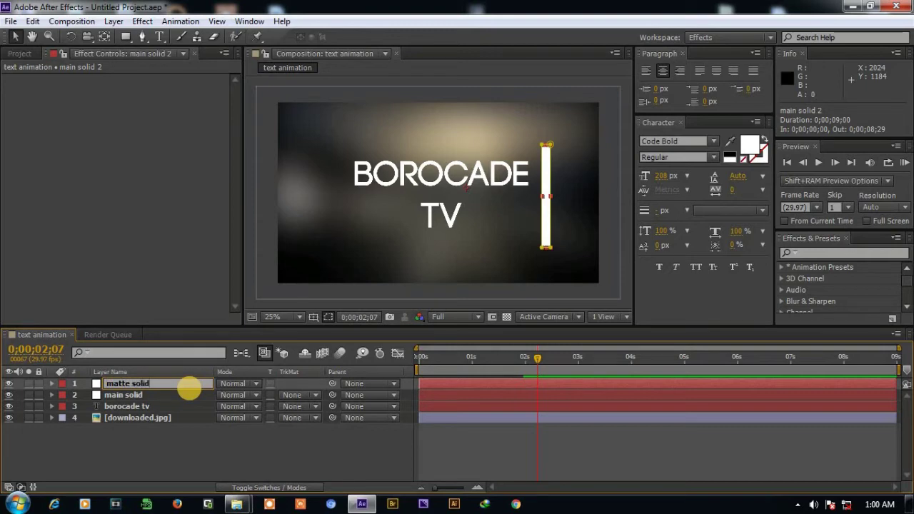
{"action": "key", "text": "Return"}
{"action": "left_click", "coordinate": [145, 408]}
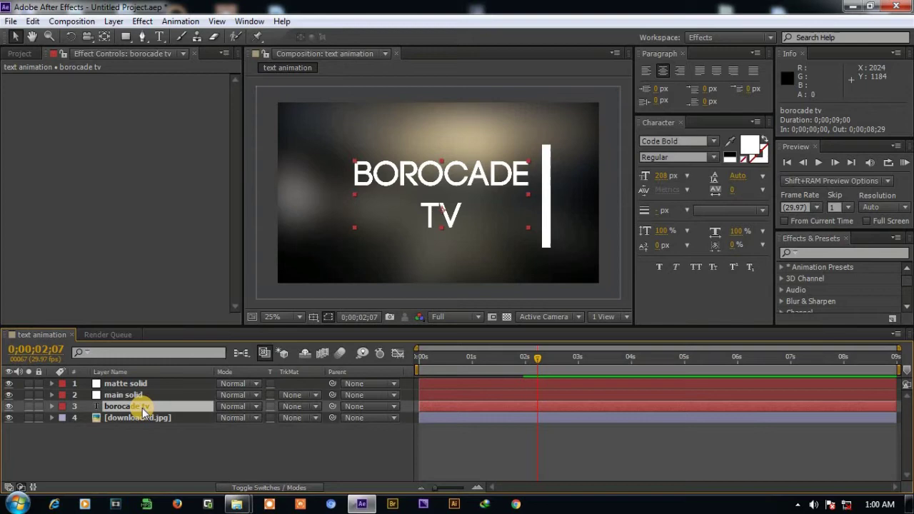
{"action": "key", "text": "ctrl+d"}
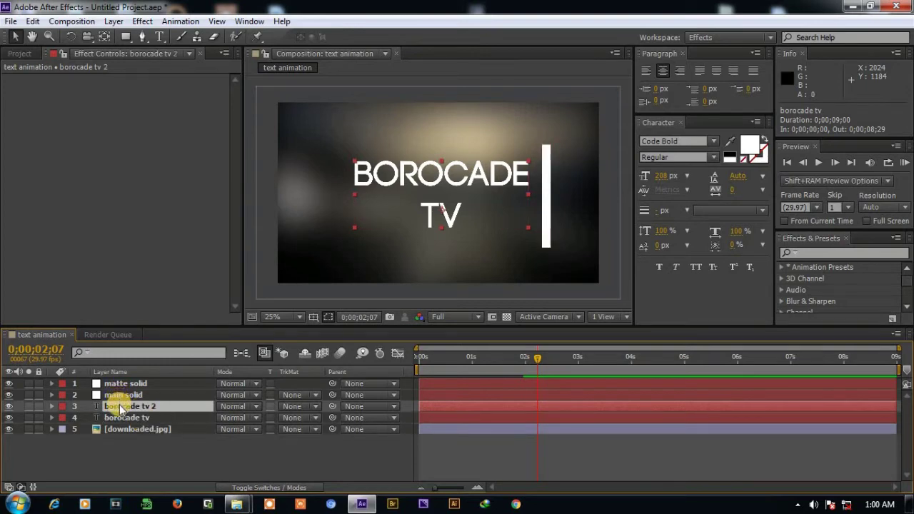
{"action": "key", "text": "Return"}
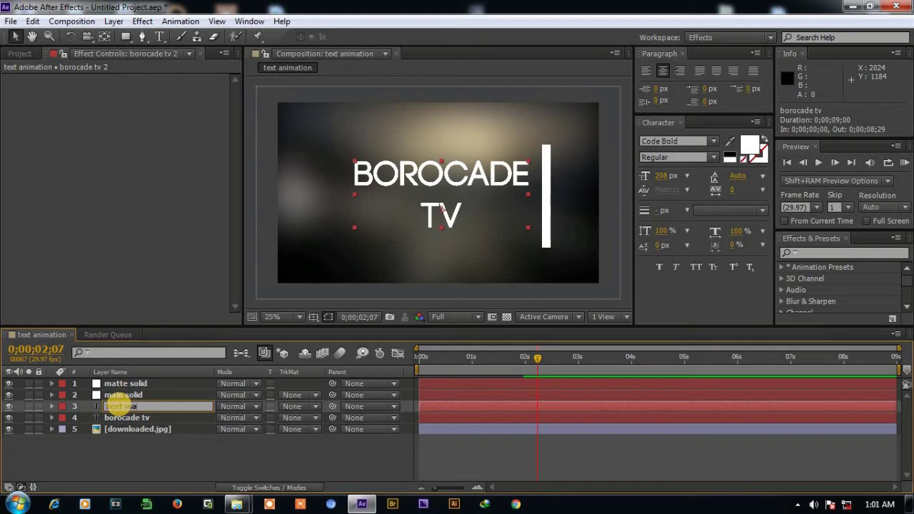
{"action": "key", "text": "Return"}
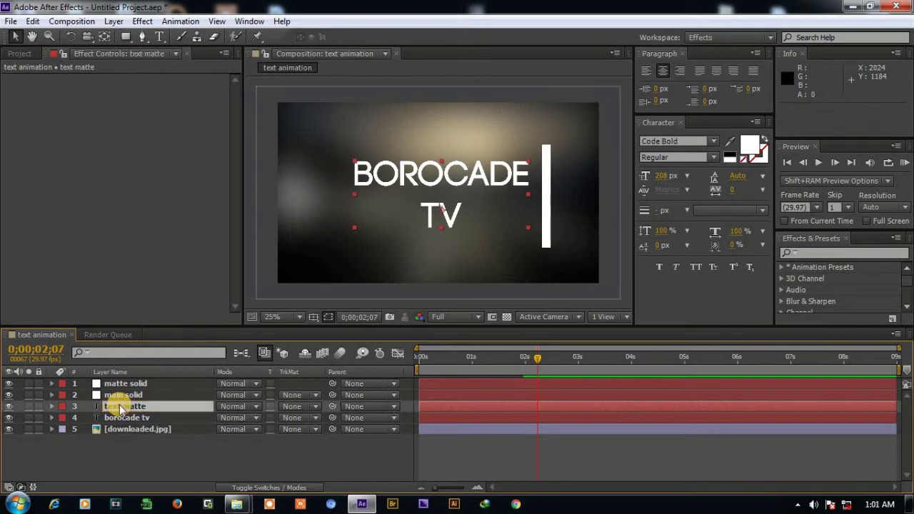
- Move matte solid below main solid in the layer stack
{"action": "left_click", "coordinate": [147, 460]}
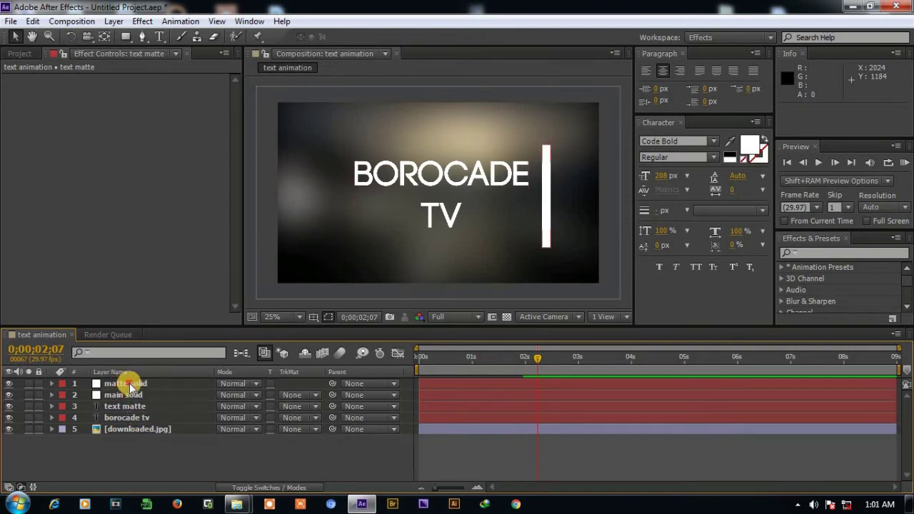
{"action": "mouse_move", "coordinate": [130, 386]}
{"action": "left_mouse_down"}
{"action": "mouse_move", "coordinate": [138, 413]}
{"action": "mouse_move", "coordinate": [137, 402]}
{"action": "left_mouse_up"}
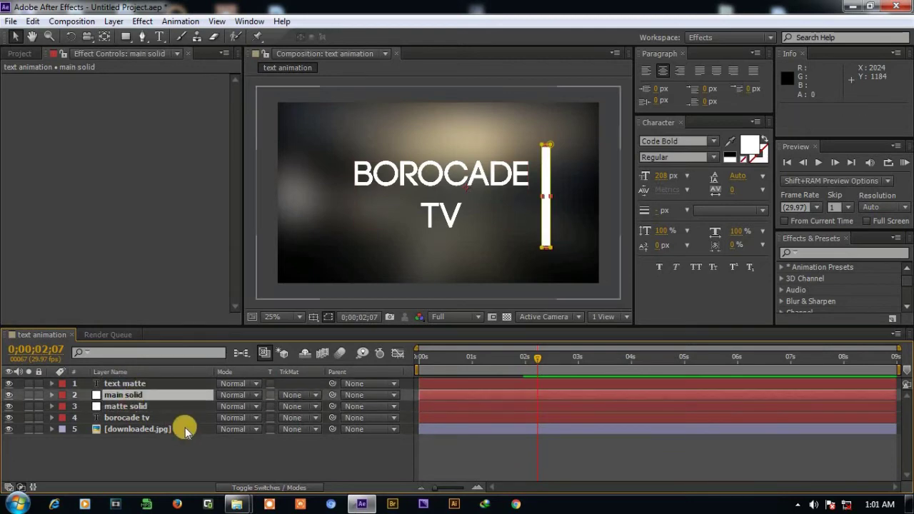
{"action": "left_click", "coordinate": [132, 448]}
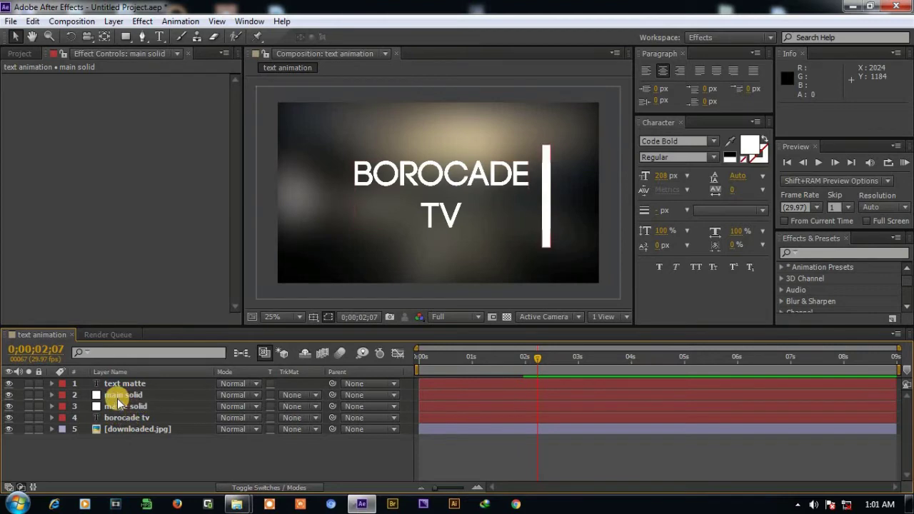
- Give main solid an Alpha Inverted track matte using 'text matte'
{"action": "left_click", "coordinate": [258, 488]}
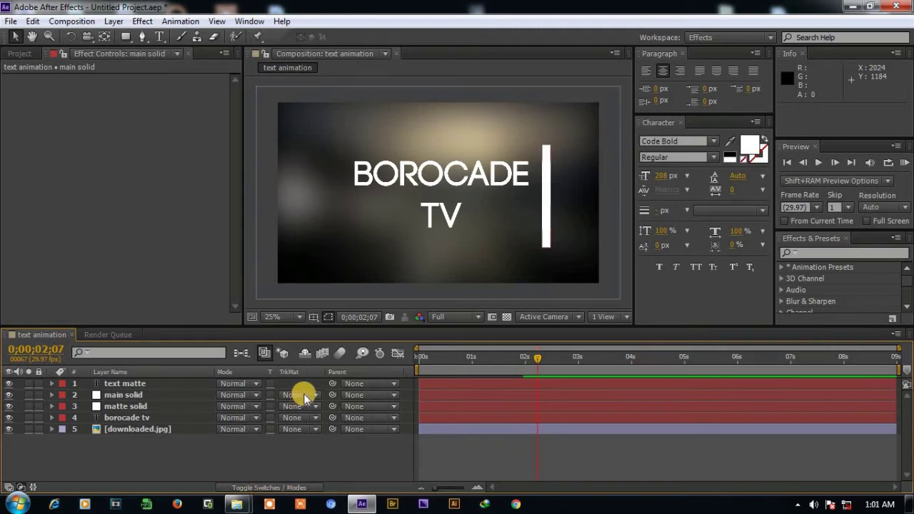
{"action": "left_click_drag", "start_coordinate": [535, 359], "coordinate": [505, 363]}
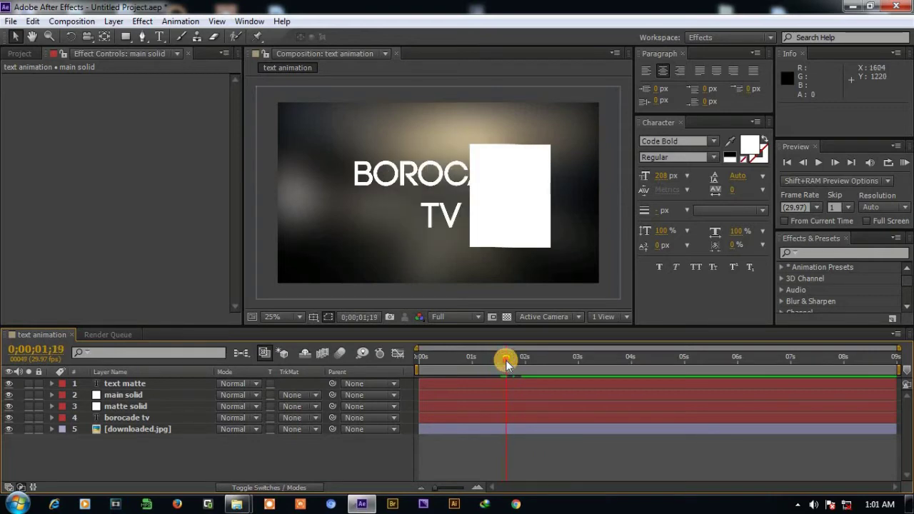
{"action": "left_click", "coordinate": [305, 394]}
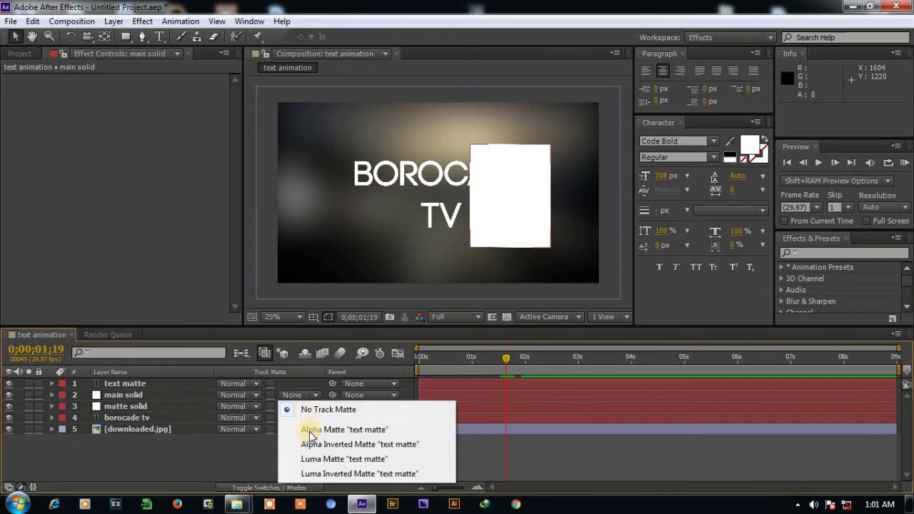
{"action": "left_click", "coordinate": [370, 445]}
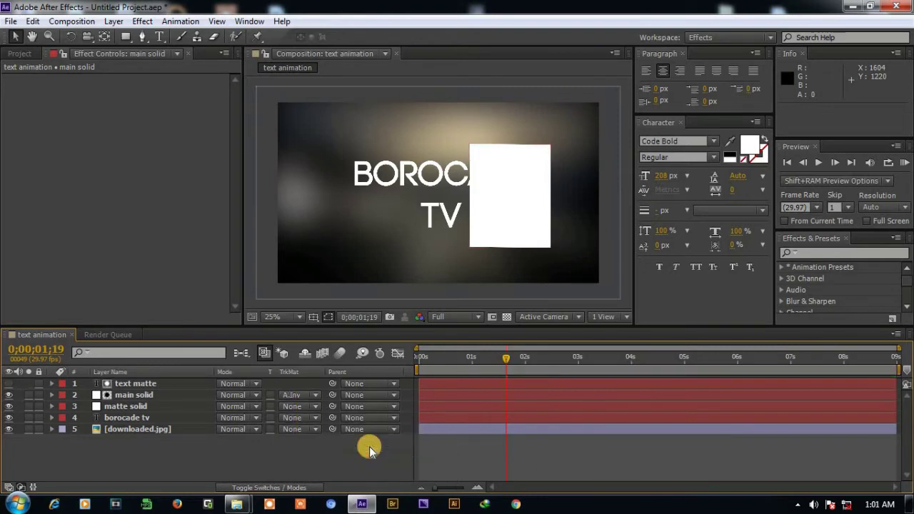
- Set borocade tv to an Alpha Inverted matte and scrub to preview the wipe
{"action": "left_click", "coordinate": [311, 420]}
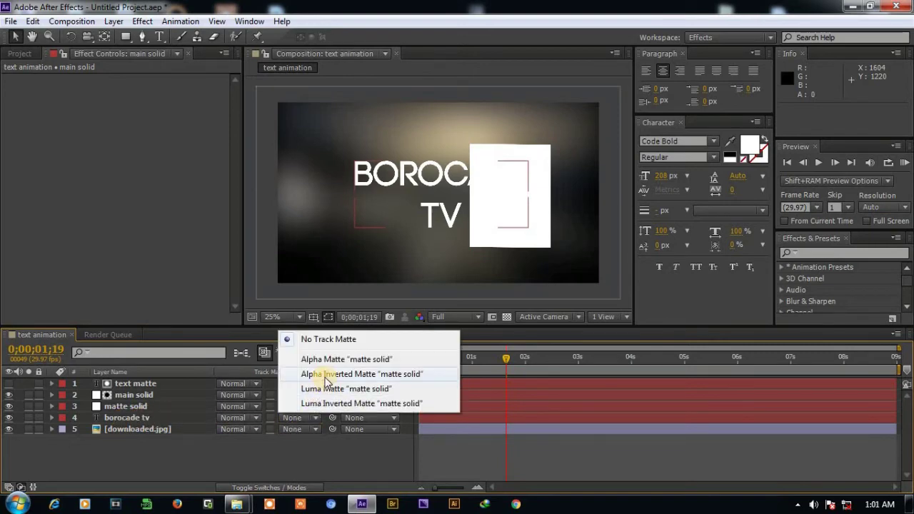
{"action": "left_click", "coordinate": [326, 374]}
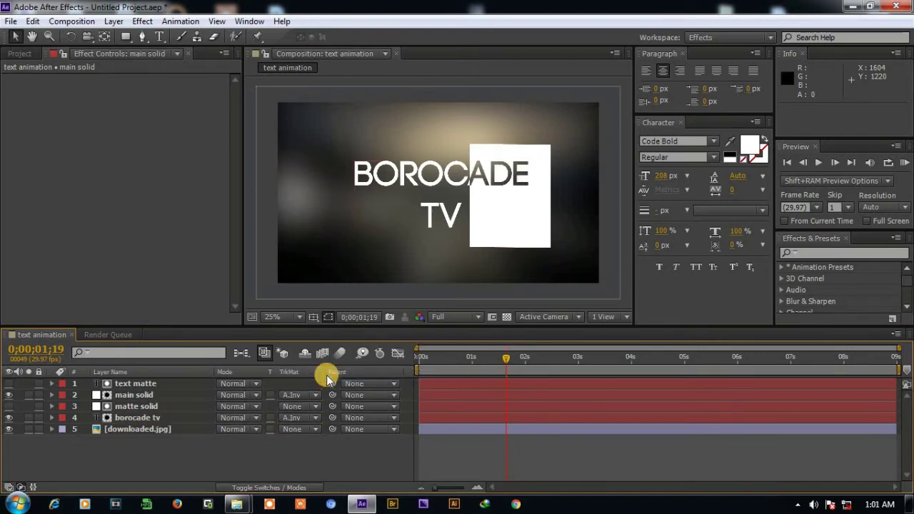
{"action": "left_click", "coordinate": [497, 360]}
{"action": "mouse_move", "coordinate": [497, 360]}
{"action": "left_mouse_down"}
{"action": "mouse_move", "coordinate": [475, 367]}
{"action": "mouse_move", "coordinate": [518, 367]}
{"action": "mouse_move", "coordinate": [453, 367]}
{"action": "left_mouse_up"}
{"action": "left_click_drag", "start_coordinate": [537, 247], "coordinate": [489, 177]}
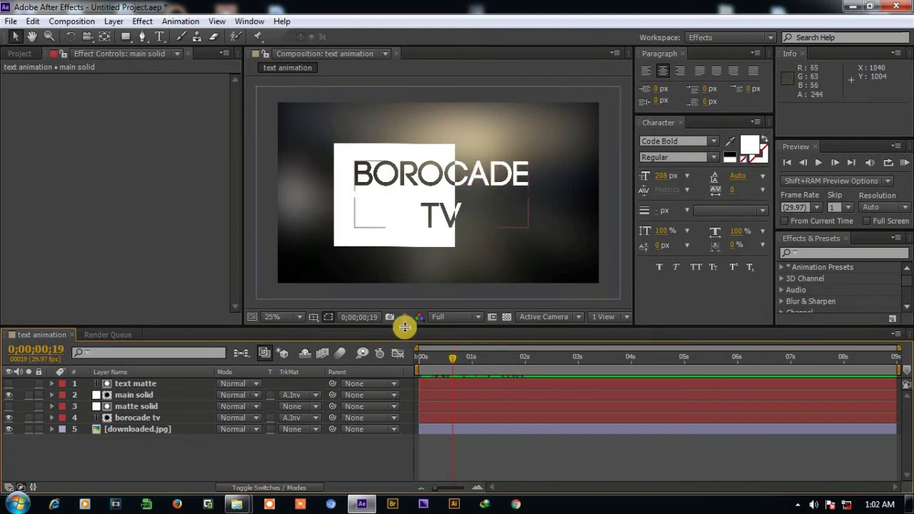
- Hide and delete the borocade tv layer, then scrub to preview the knocked-out title
{"action": "left_click", "coordinate": [9, 420]}
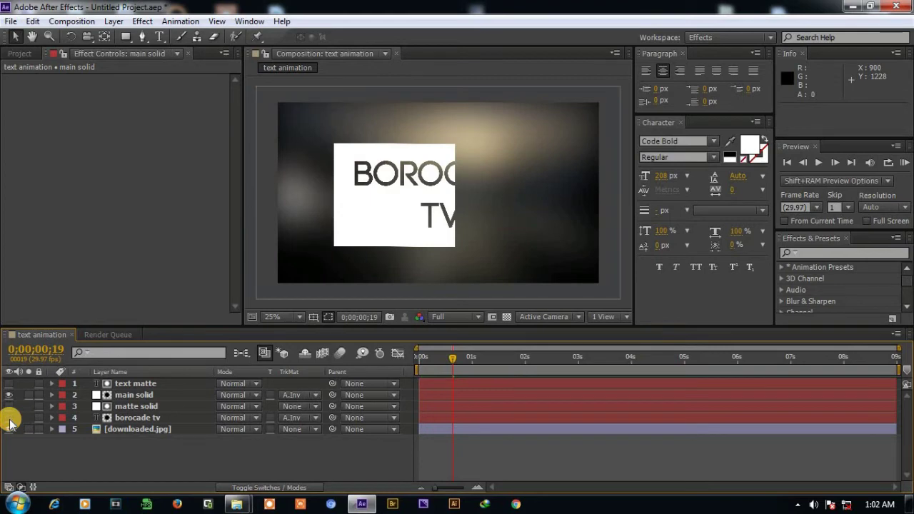
{"action": "left_click", "coordinate": [153, 418]}
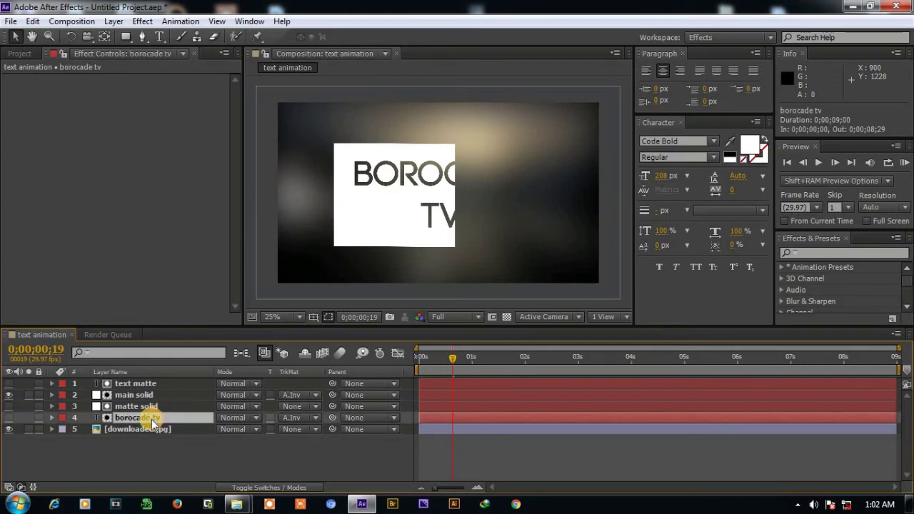
{"action": "key", "text": "Delete"}
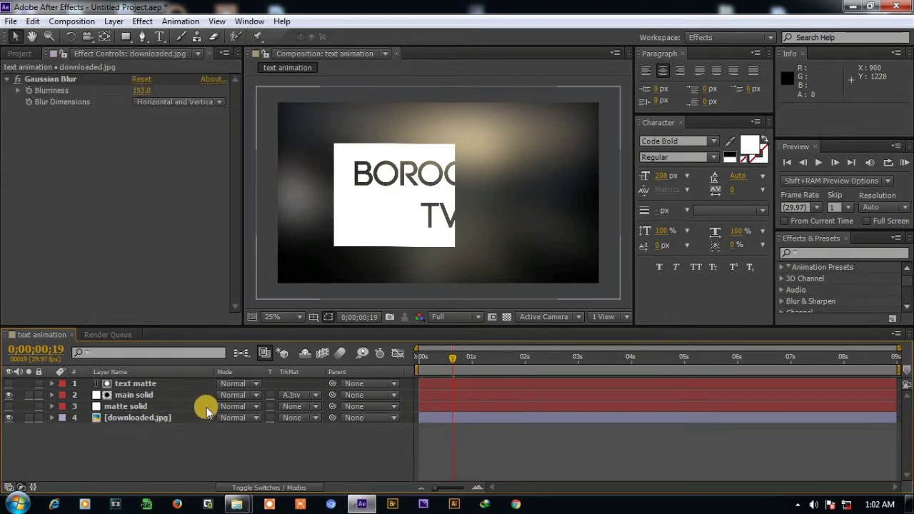
{"action": "mouse_move", "coordinate": [452, 358]}
{"action": "left_mouse_down"}
{"action": "mouse_move", "coordinate": [434, 364]}
{"action": "mouse_move", "coordinate": [504, 367]}
{"action": "mouse_move", "coordinate": [472, 360]}
{"action": "left_mouse_up"}
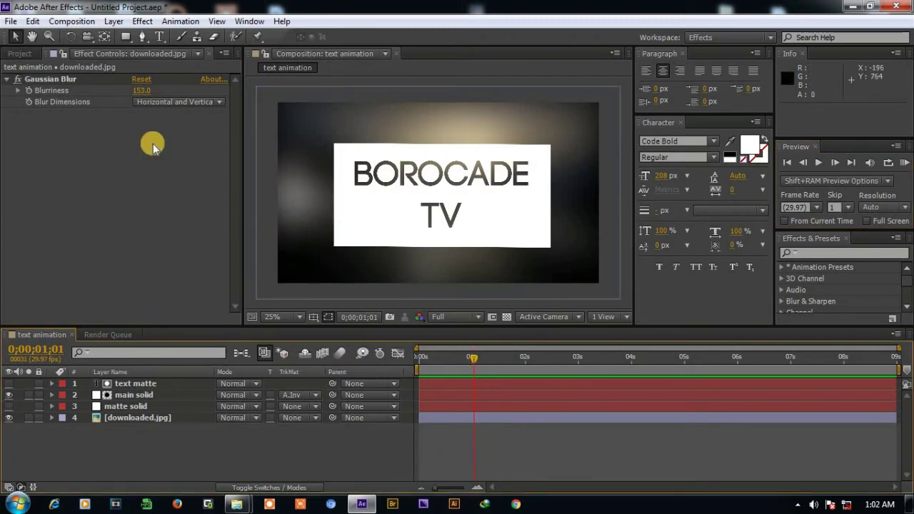
{"action": "left_click", "coordinate": [125, 37]}
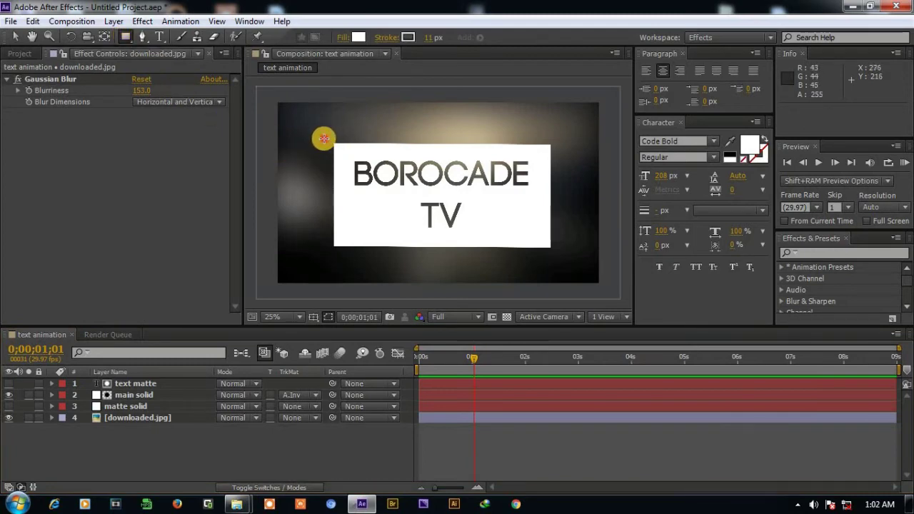
- Draw a rectangle over the title and delete its Fill 1, leaving only the stroke
{"action": "left_click_drag", "start_coordinate": [323, 138], "coordinate": [565, 254]}
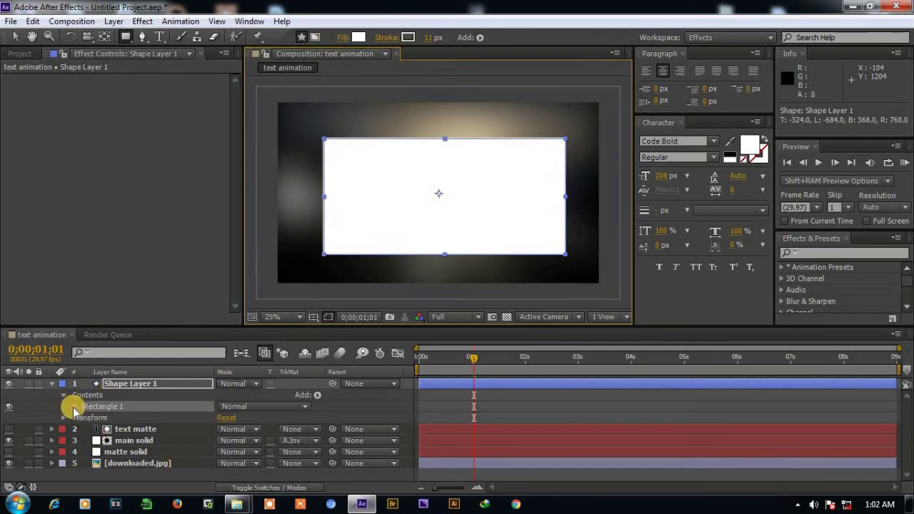
{"action": "left_click", "coordinate": [75, 406]}
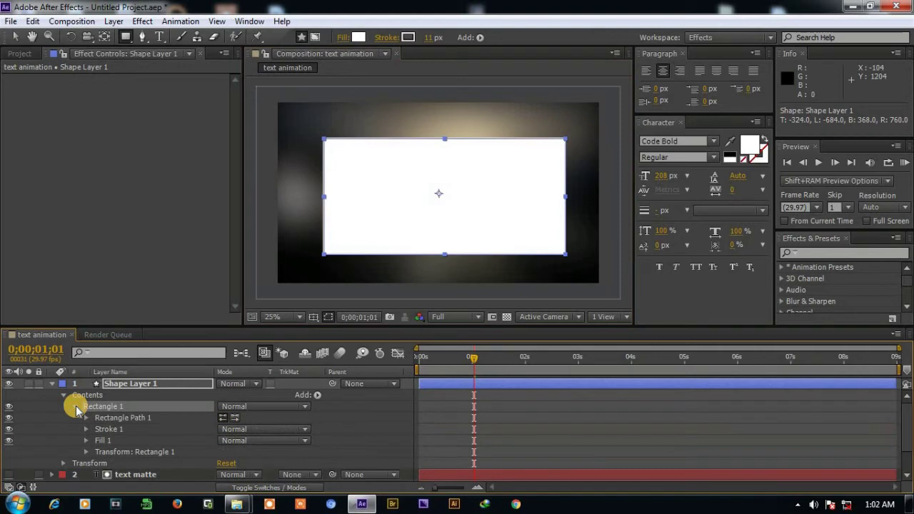
{"action": "left_click", "coordinate": [104, 441]}
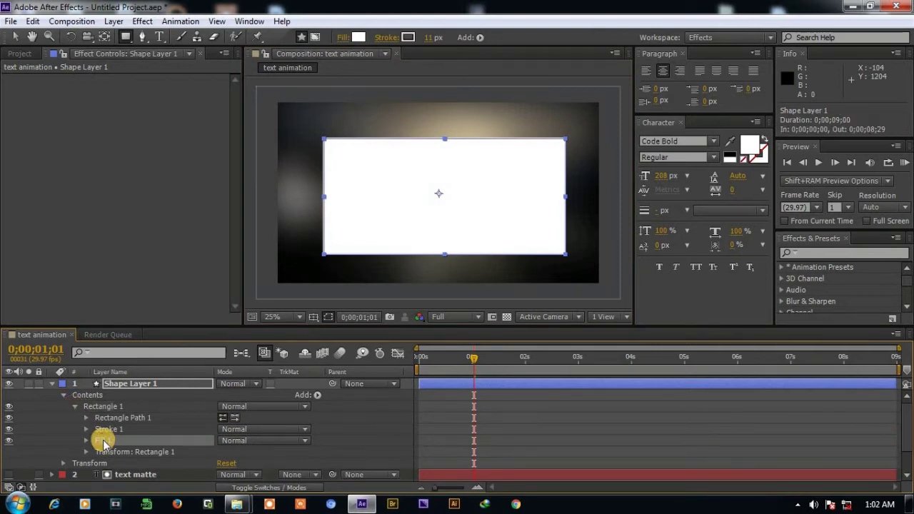
{"action": "key", "text": "Delete"}
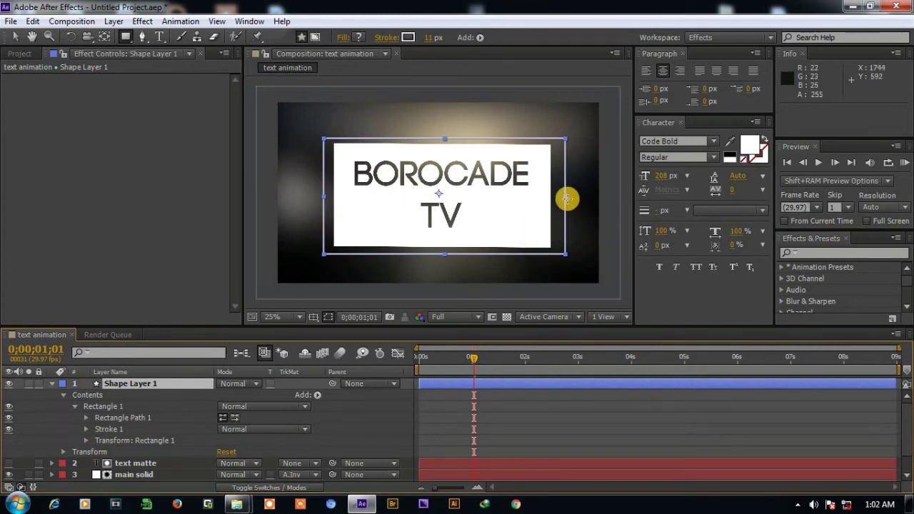
- Nudge the rectangle outline slightly left with the Selection tool
{"action": "left_click", "coordinate": [17, 39]}
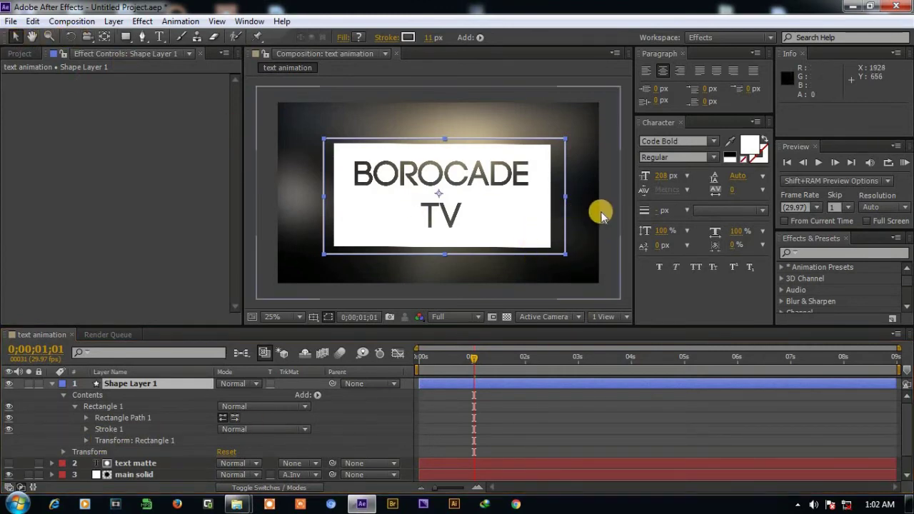
{"action": "left_click_drag", "start_coordinate": [564, 199], "coordinate": [562, 199]}
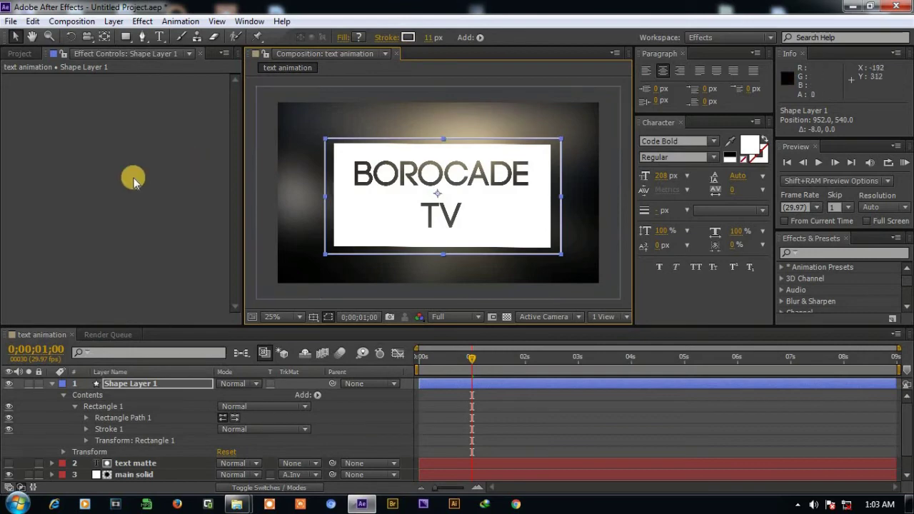
{"action": "left_click", "coordinate": [178, 179]}
- Set the outline's stroke width to 15 px and return the playhead to 0
{"action": "left_click", "coordinate": [426, 38]}
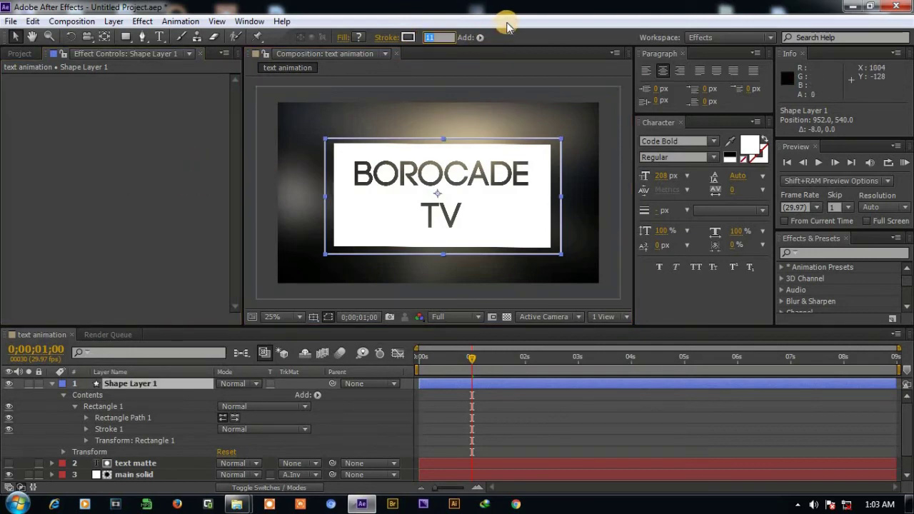
{"action": "type", "text": "1"}
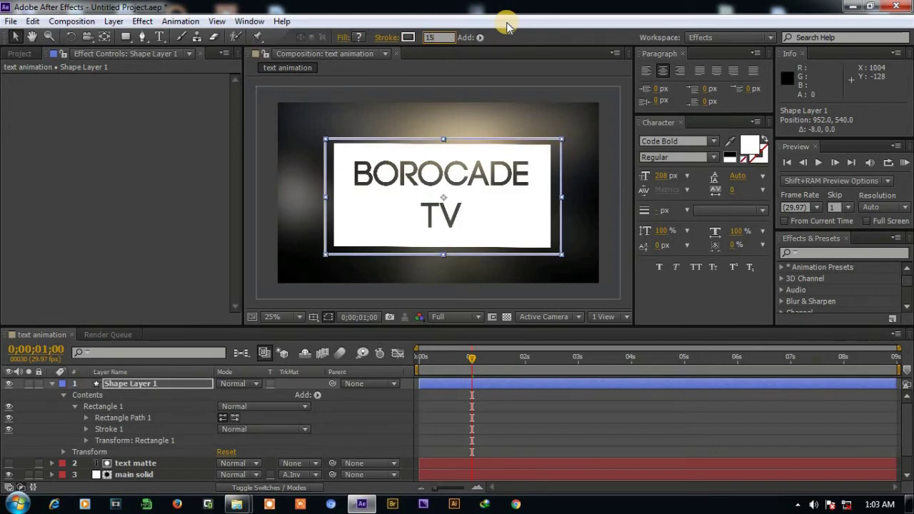
{"action": "key", "text": "Return"}
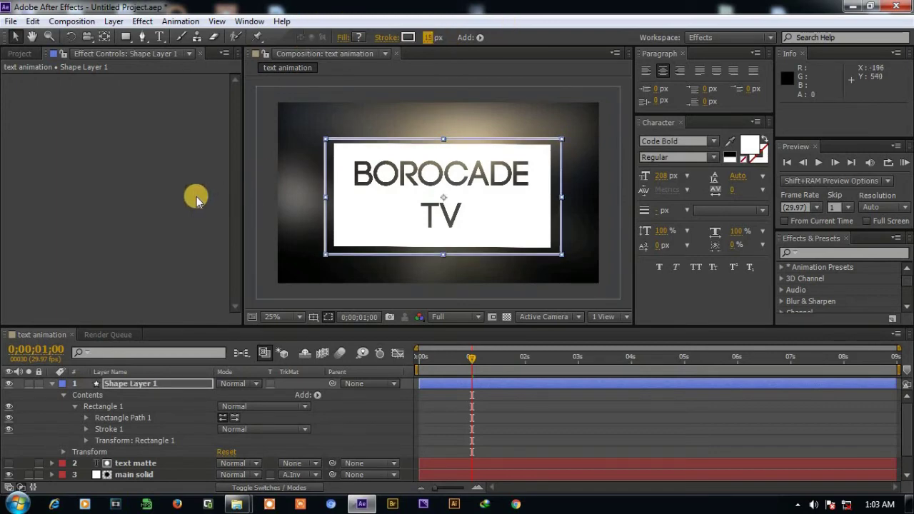
{"action": "left_click", "coordinate": [195, 197]}
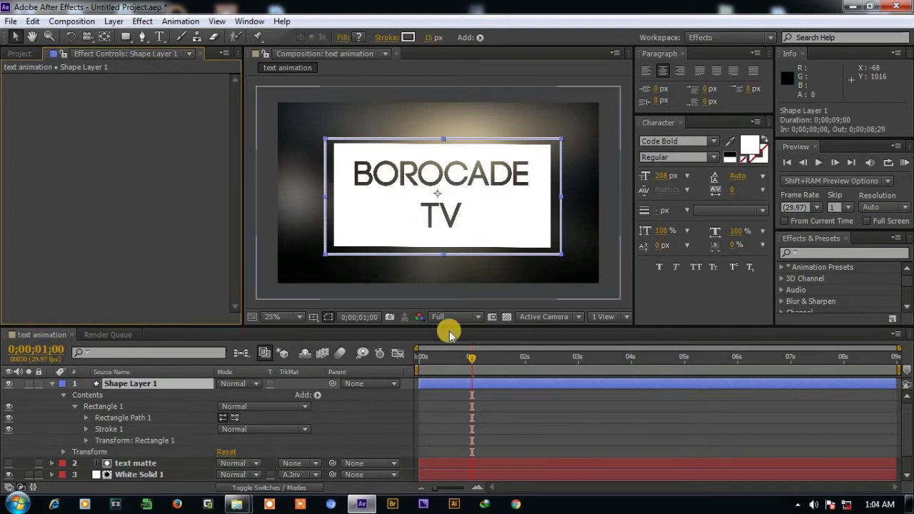
{"action": "left_click_drag", "start_coordinate": [471, 363], "coordinate": [408, 357]}
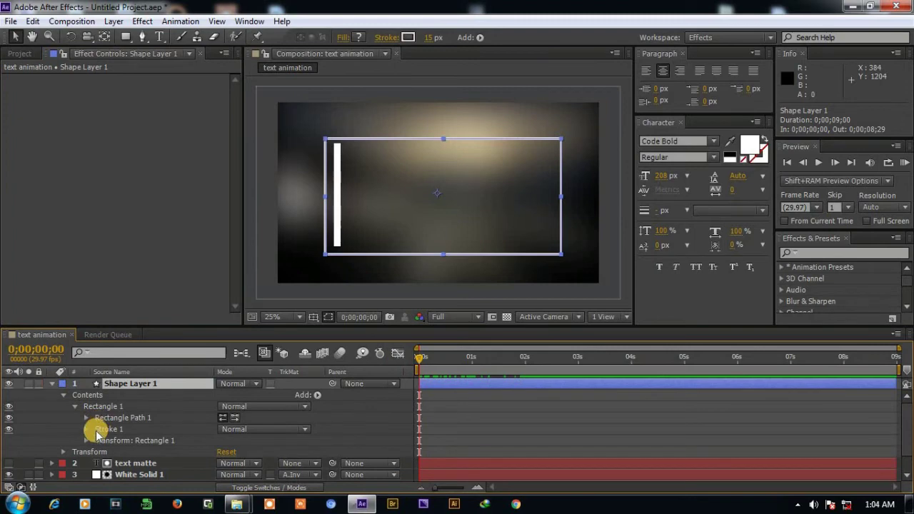
{"action": "left_click", "coordinate": [317, 395]}
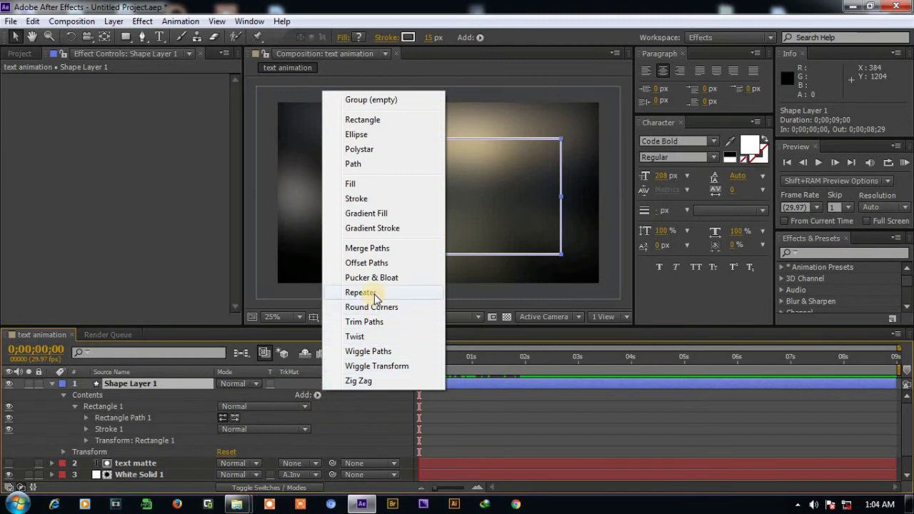
- Add Trim Paths and keyframe Start from 100% at 0 s down to draw on by 1 s
{"action": "left_click", "coordinate": [364, 322]}
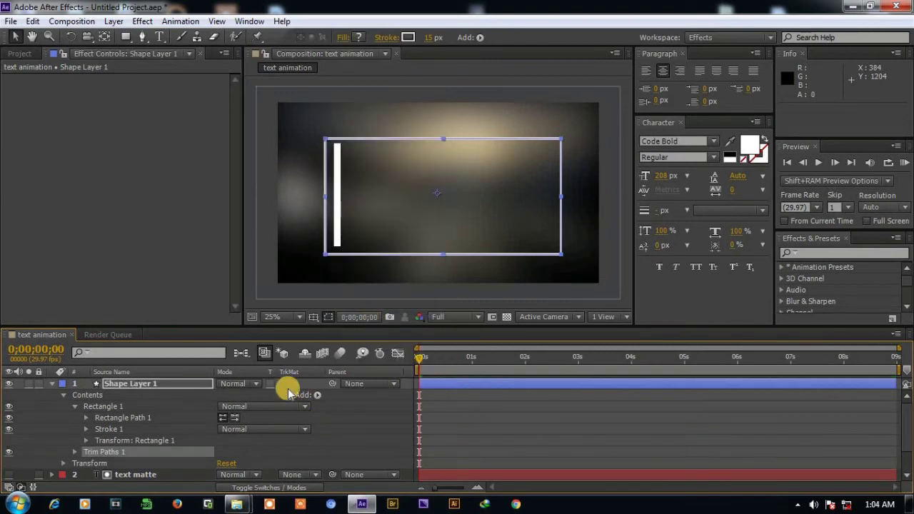
{"action": "scroll", "coordinate": [160, 453], "scroll_direction": "down", "scroll_amount": 3}
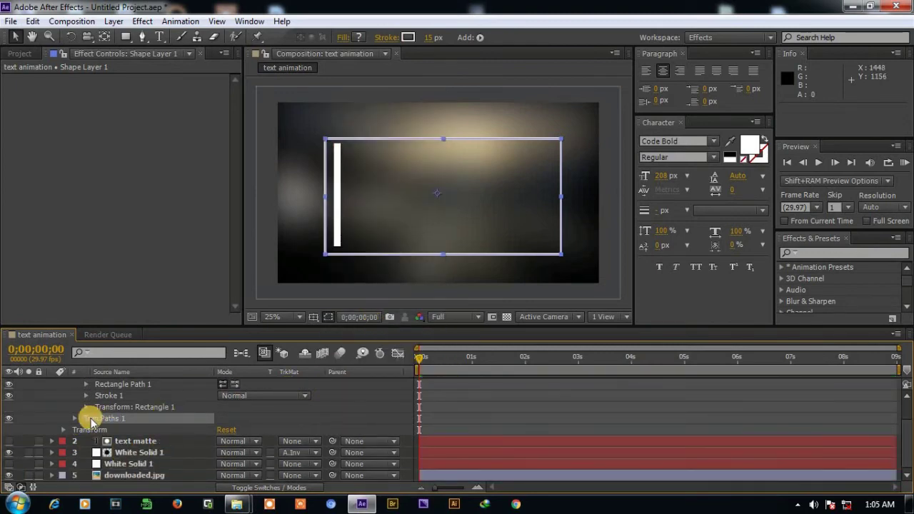
{"action": "left_click", "coordinate": [74, 418]}
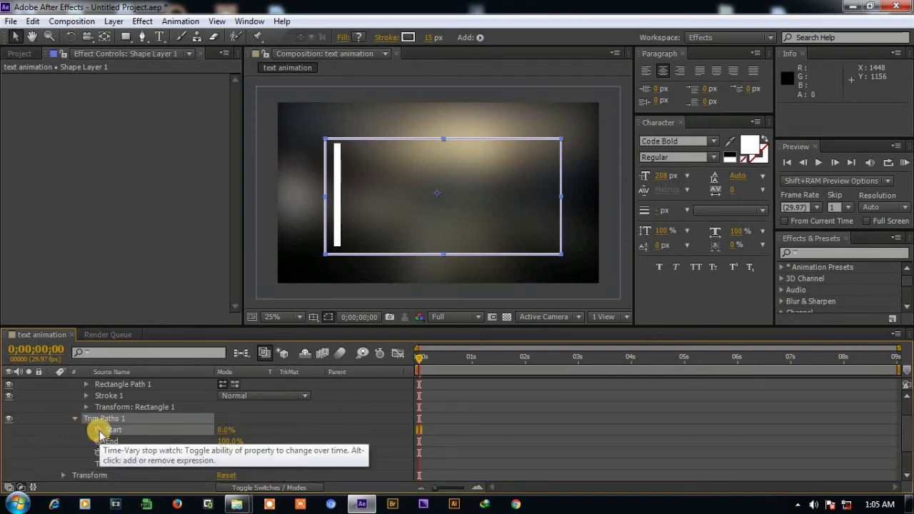
{"action": "left_click", "coordinate": [98, 430]}
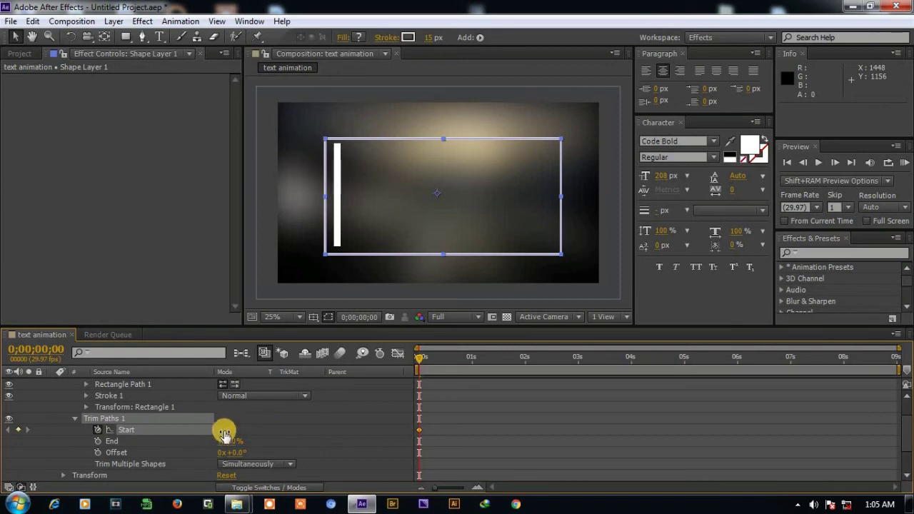
{"action": "left_click_drag", "start_coordinate": [222, 429], "coordinate": [350, 430]}
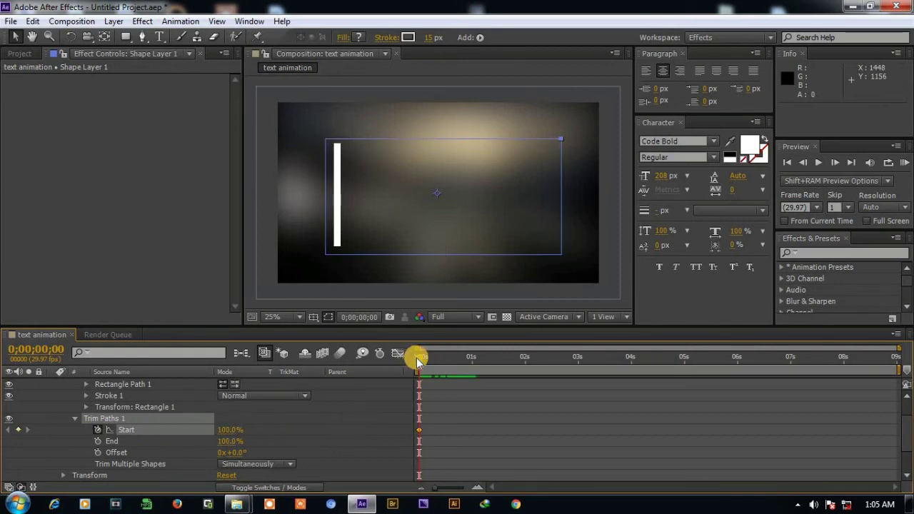
{"action": "left_click_drag", "start_coordinate": [419, 362], "coordinate": [456, 368]}
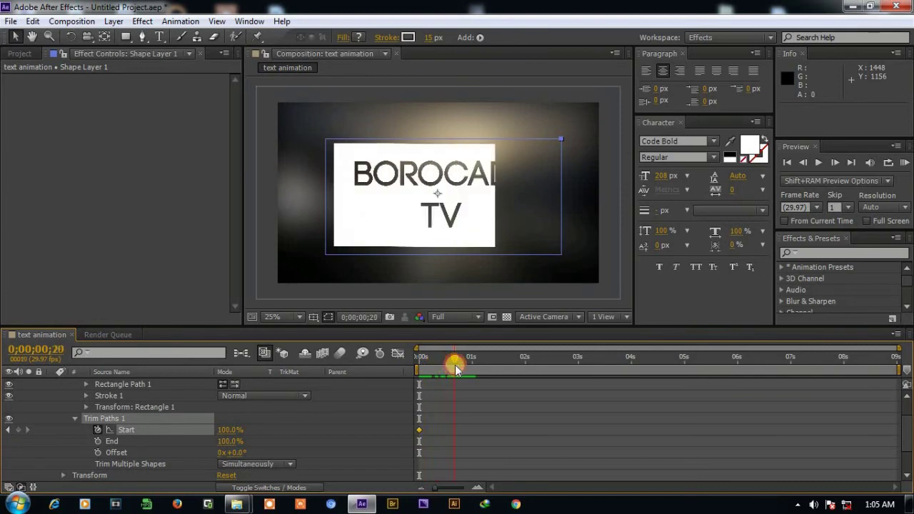
{"action": "left_click_drag", "start_coordinate": [455, 367], "coordinate": [473, 364]}
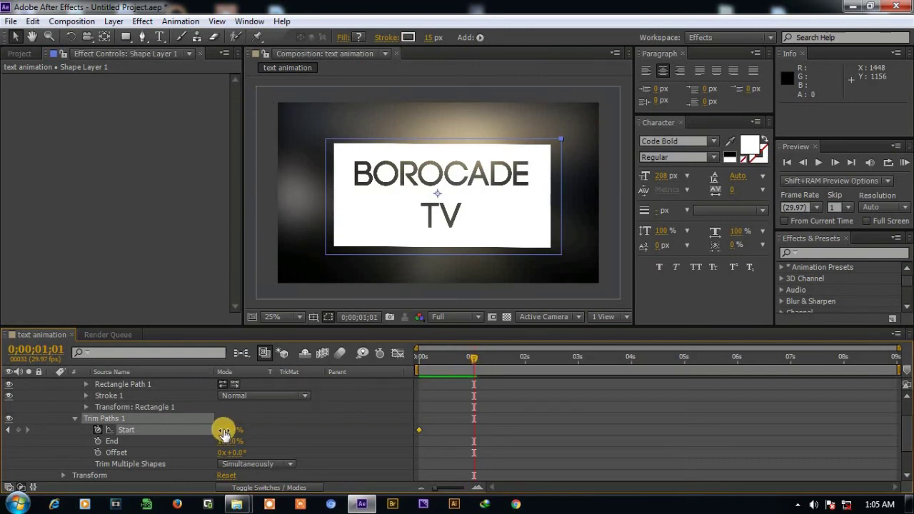
{"action": "left_click_drag", "start_coordinate": [224, 433], "coordinate": [163, 429]}
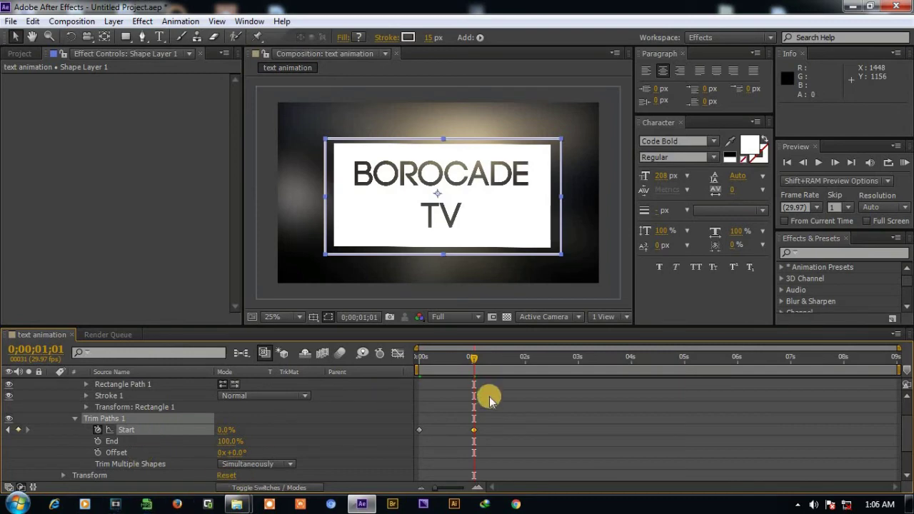
- Keyframe Trim Paths End from about 1 s down at 2 s so the outline shrinks away
{"action": "left_click", "coordinate": [97, 441]}
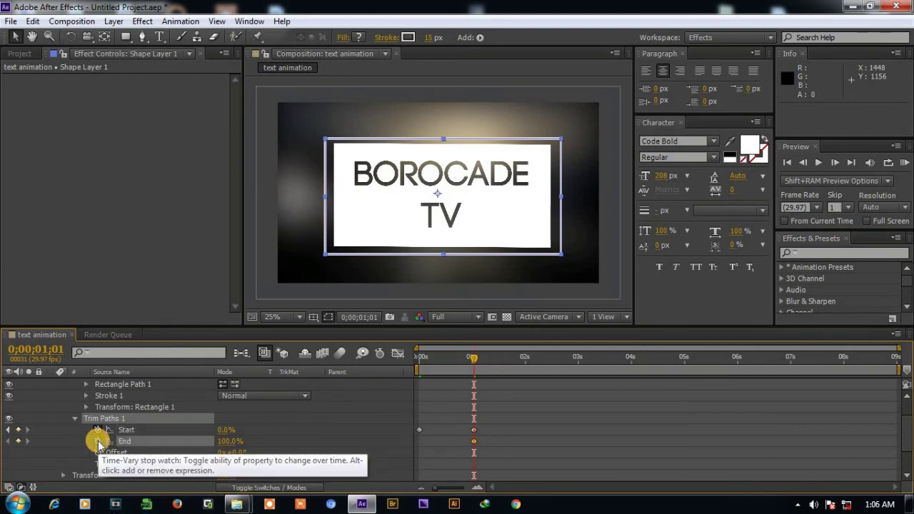
{"action": "left_click_drag", "start_coordinate": [476, 360], "coordinate": [527, 364]}
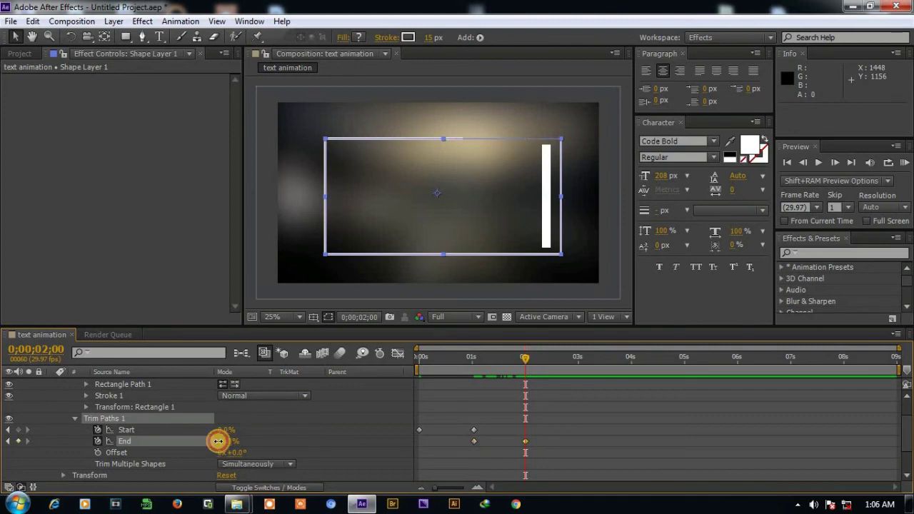
{"action": "left_click_drag", "start_coordinate": [218, 441], "coordinate": [159, 441]}
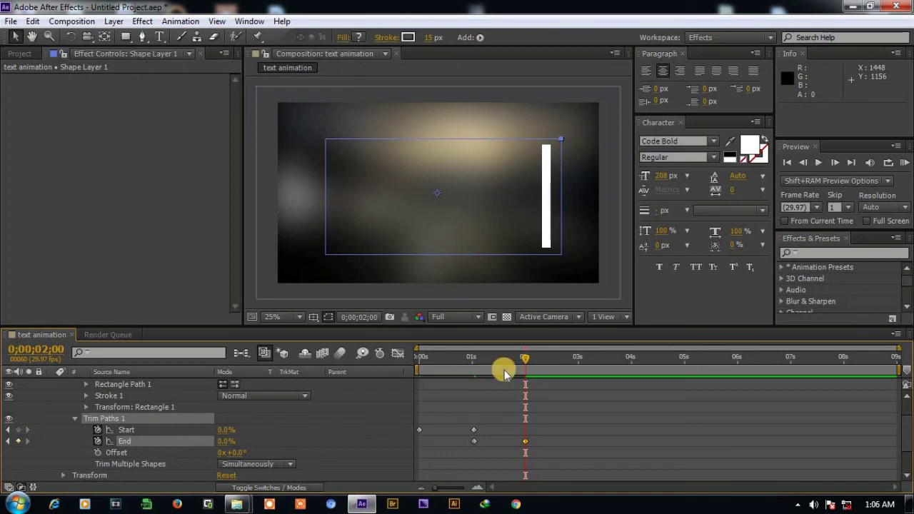
{"action": "left_click_drag", "start_coordinate": [525, 362], "coordinate": [392, 374]}
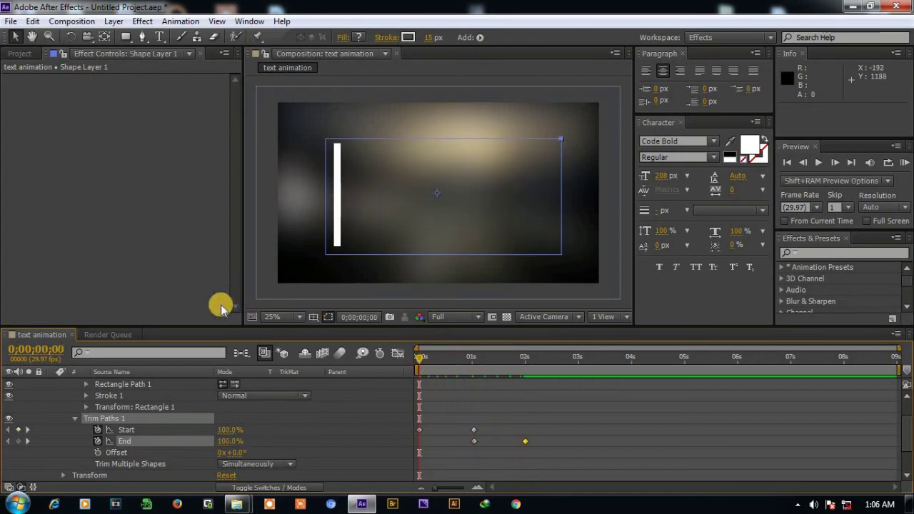
- Preview the outline animation, then marquee-select all four Trim Paths keyframes
{"action": "left_click", "coordinate": [207, 307]}
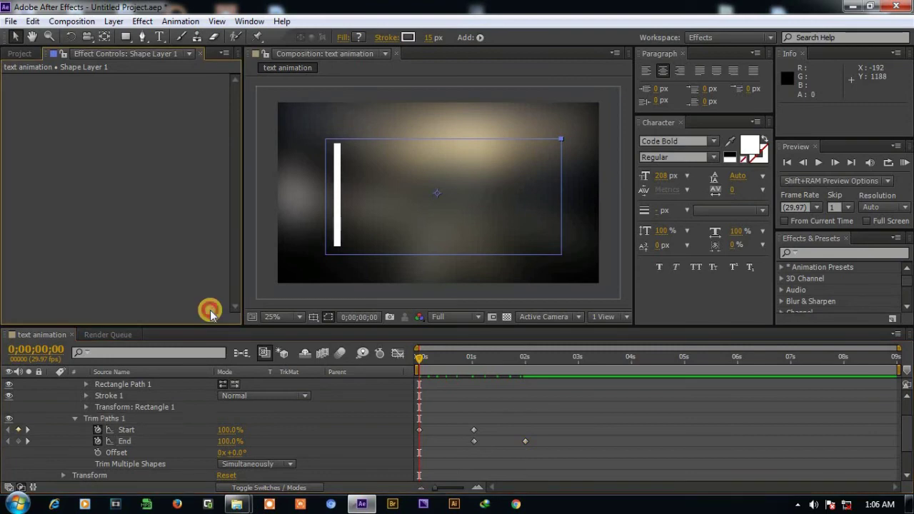
{"action": "left_click", "coordinate": [262, 291]}
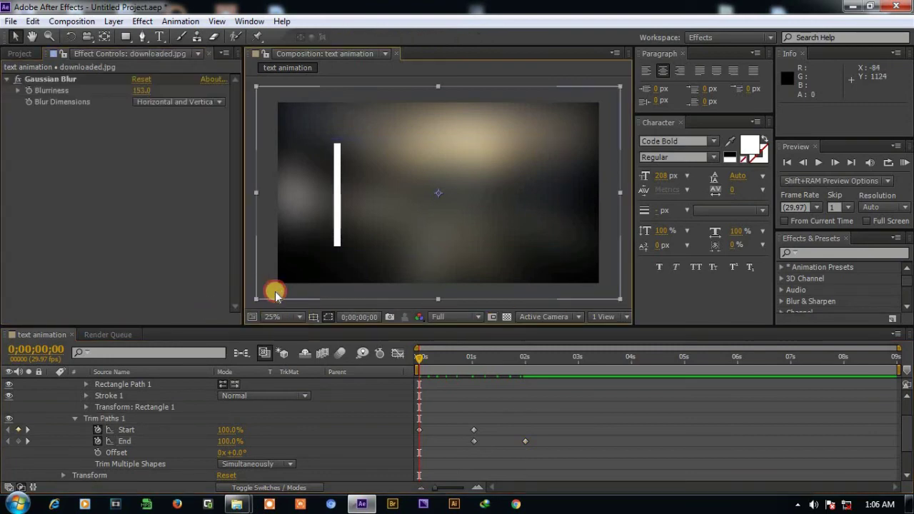
{"action": "left_click", "coordinate": [818, 163]}
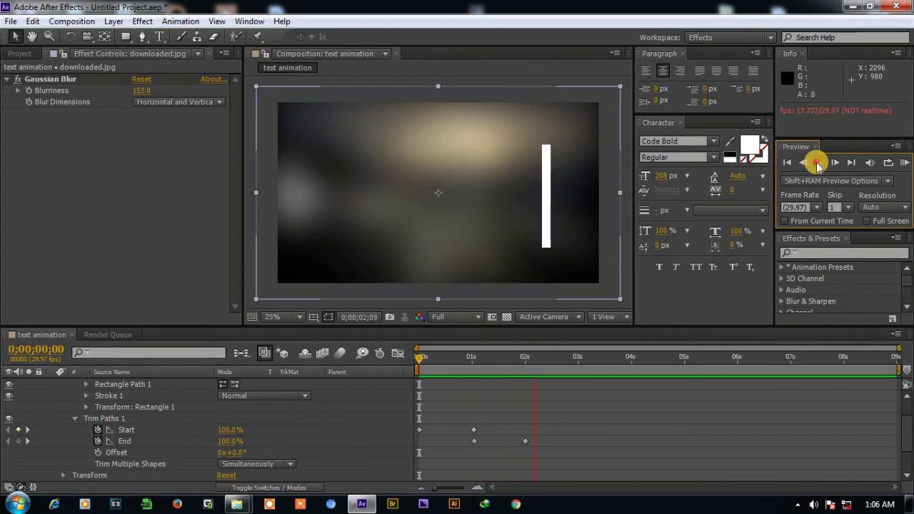
{"action": "left_click", "coordinate": [547, 357]}
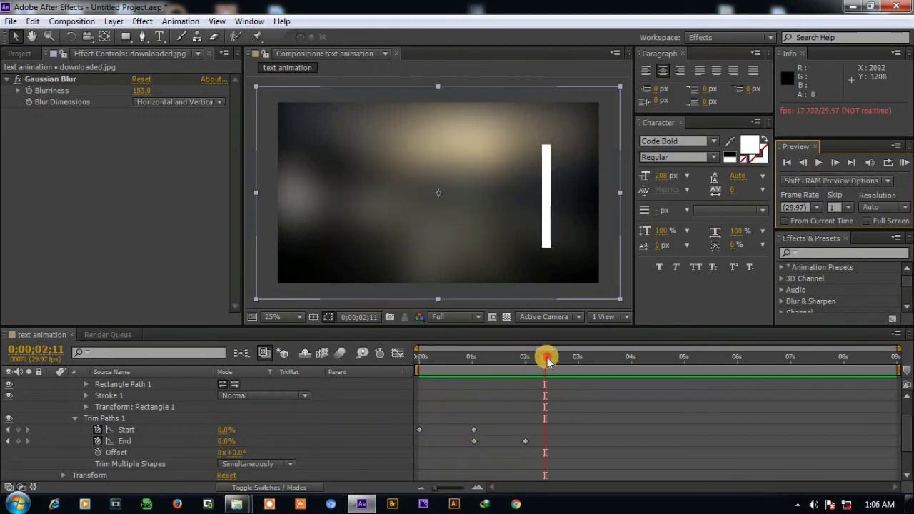
{"action": "left_click", "coordinate": [502, 432]}
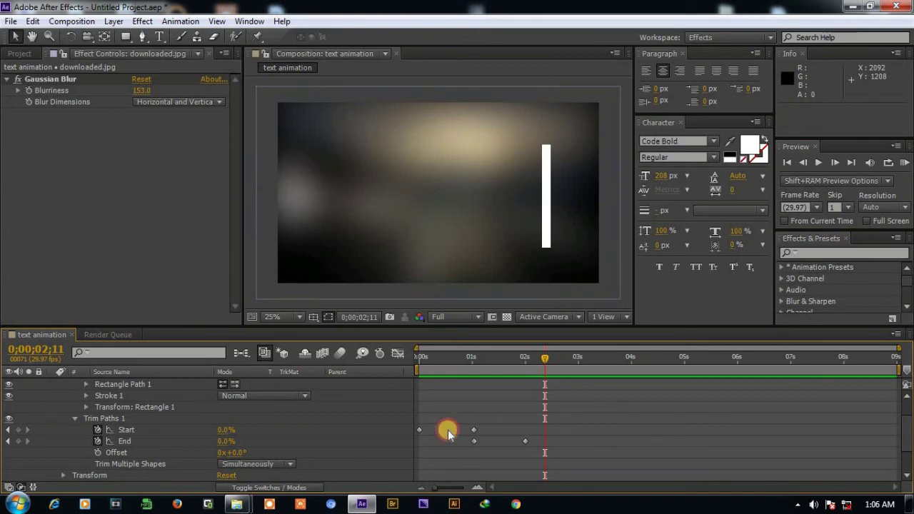
{"action": "left_click_drag", "start_coordinate": [462, 430], "coordinate": [412, 436]}
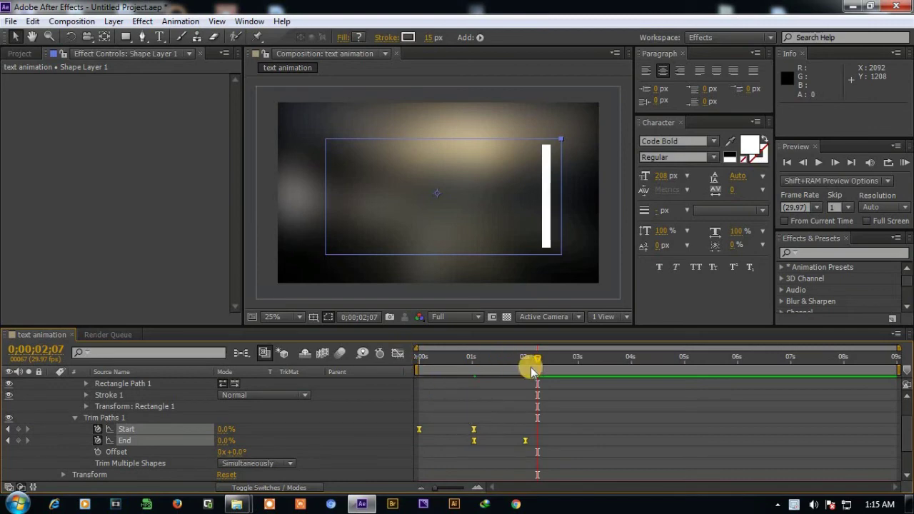
- Switch the timeline to the Graph Editor's speed graph
{"action": "mouse_move", "coordinate": [528, 364]}
{"action": "left_mouse_down"}
{"action": "mouse_move", "coordinate": [481, 366]}
{"action": "mouse_move", "coordinate": [527, 377]}
{"action": "left_mouse_up"}
{"action": "left_click", "coordinate": [400, 355]}
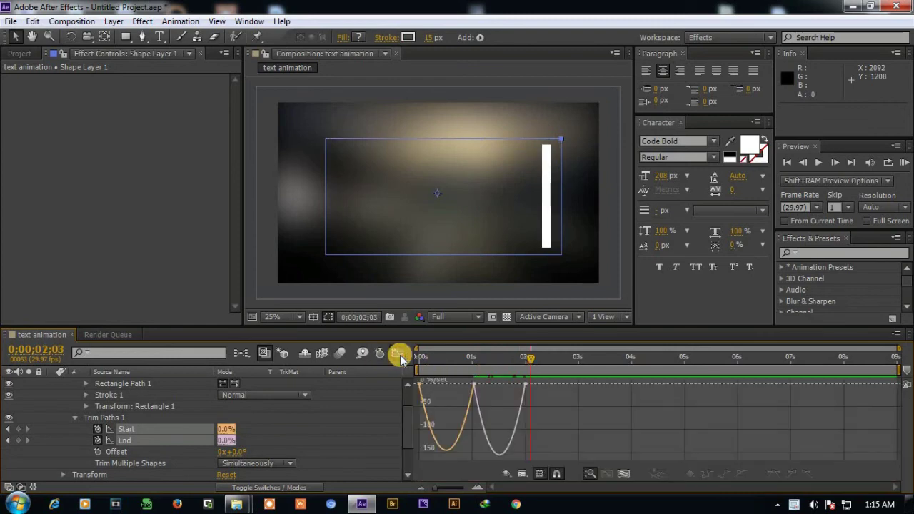
{"action": "right_click", "coordinate": [461, 455]}
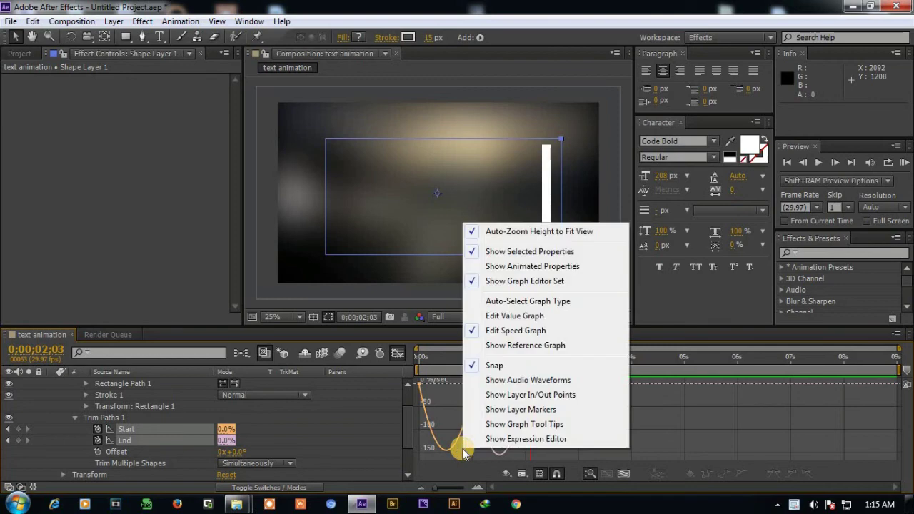
{"action": "left_click", "coordinate": [458, 461]}
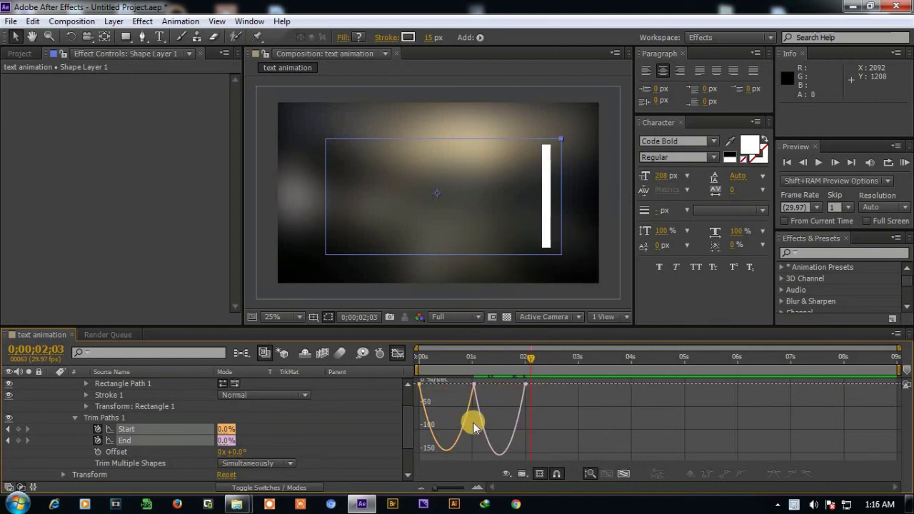
- Drag the Start and End keyframes' influence handles outward to form sharp speed peaks
{"action": "left_click_drag", "start_coordinate": [405, 432], "coordinate": [404, 418]}
{"action": "left_click", "coordinate": [465, 387]}
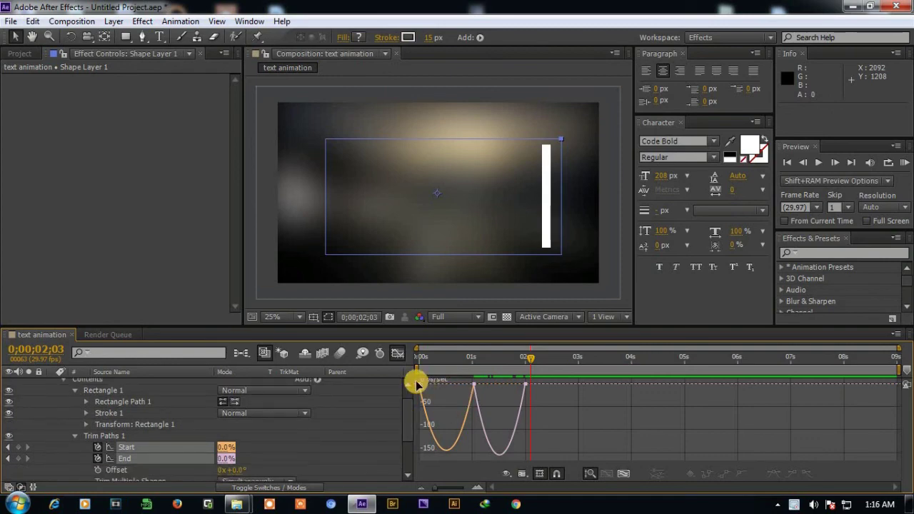
{"action": "mouse_move", "coordinate": [428, 386]}
{"action": "left_mouse_down"}
{"action": "mouse_move", "coordinate": [494, 393]}
{"action": "mouse_move", "coordinate": [457, 384]}
{"action": "mouse_move", "coordinate": [476, 389]}
{"action": "left_mouse_up"}
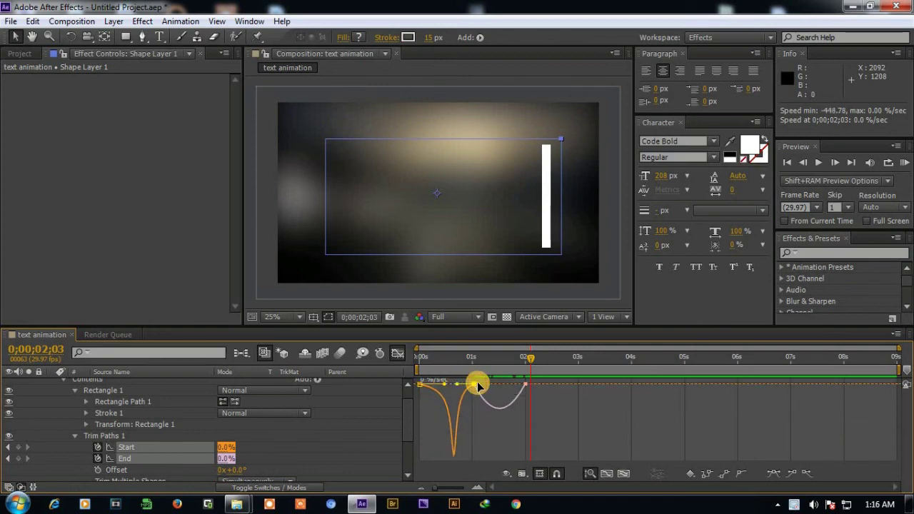
{"action": "left_click", "coordinate": [525, 384]}
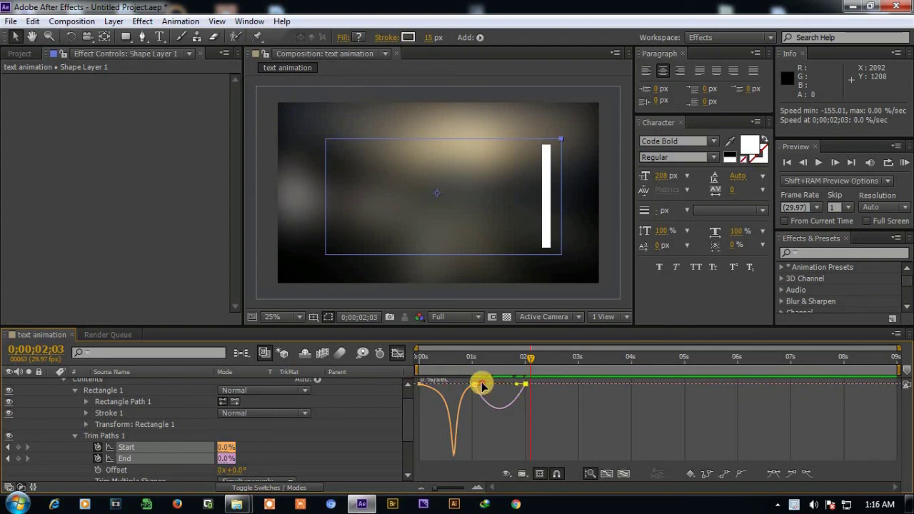
{"action": "left_click_drag", "start_coordinate": [481, 385], "coordinate": [500, 388]}
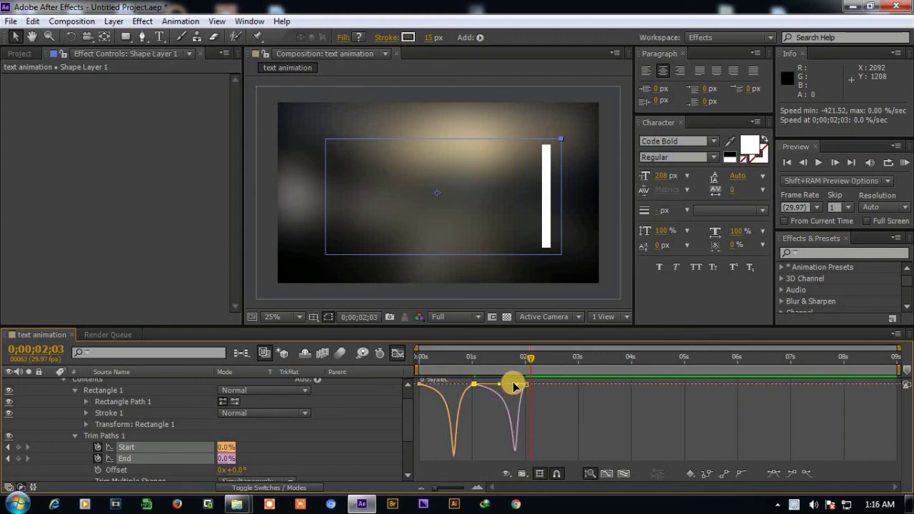
{"action": "left_click_drag", "start_coordinate": [517, 386], "coordinate": [508, 387]}
{"action": "left_click_drag", "start_coordinate": [529, 357], "coordinate": [398, 372]}
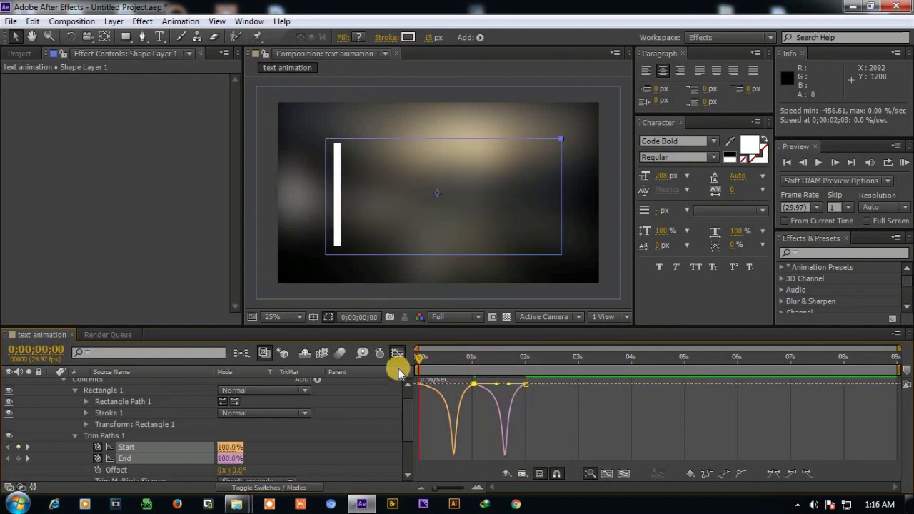
- Preview the eased animation, leave the Graph Editor, collapse Trim Paths 1 and expand Stroke 1
{"action": "left_click", "coordinate": [818, 163]}
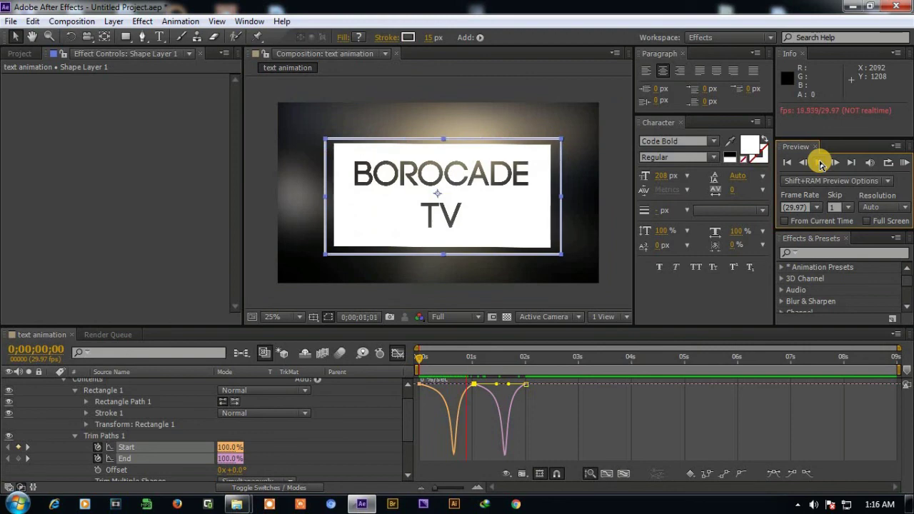
{"action": "left_click", "coordinate": [820, 162]}
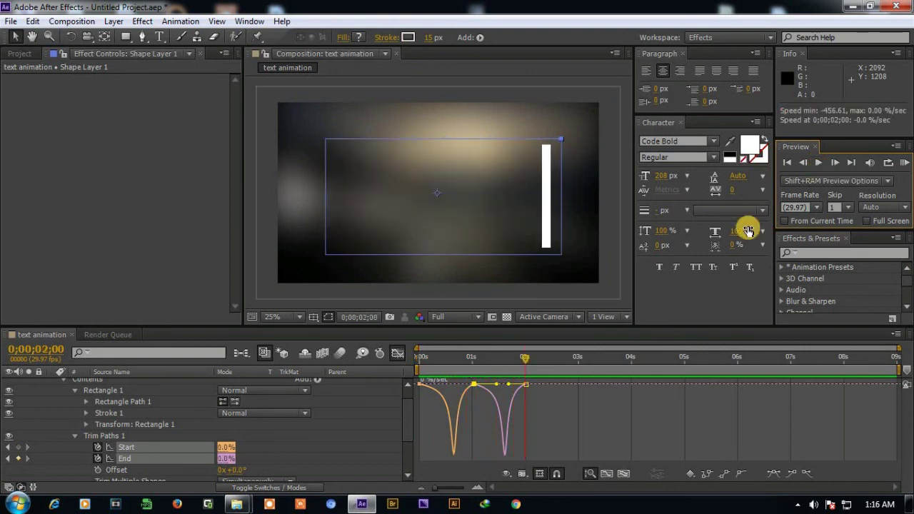
{"action": "left_click", "coordinate": [398, 355]}
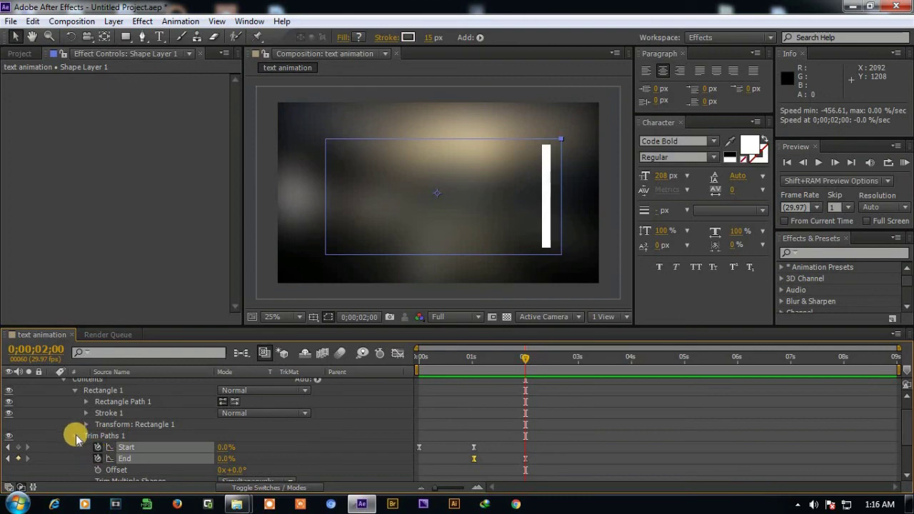
{"action": "left_click", "coordinate": [76, 437]}
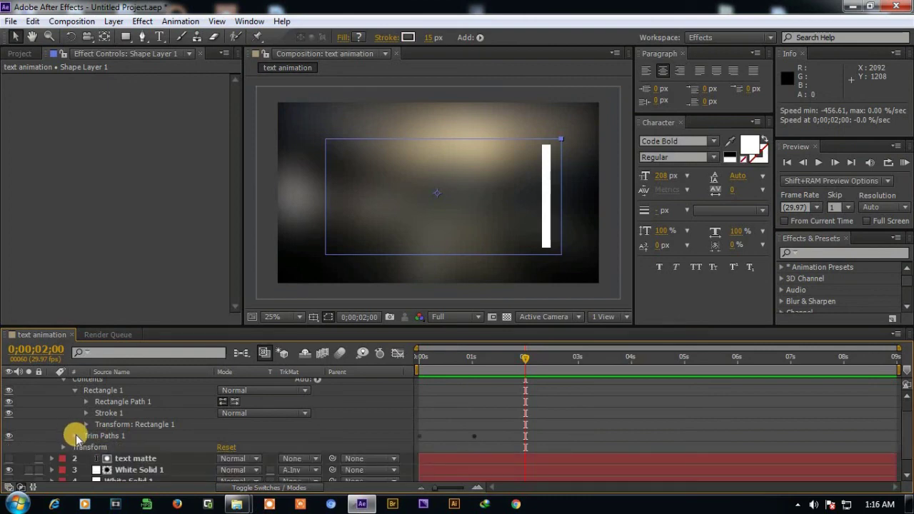
{"action": "key", "text": "KP_0"}
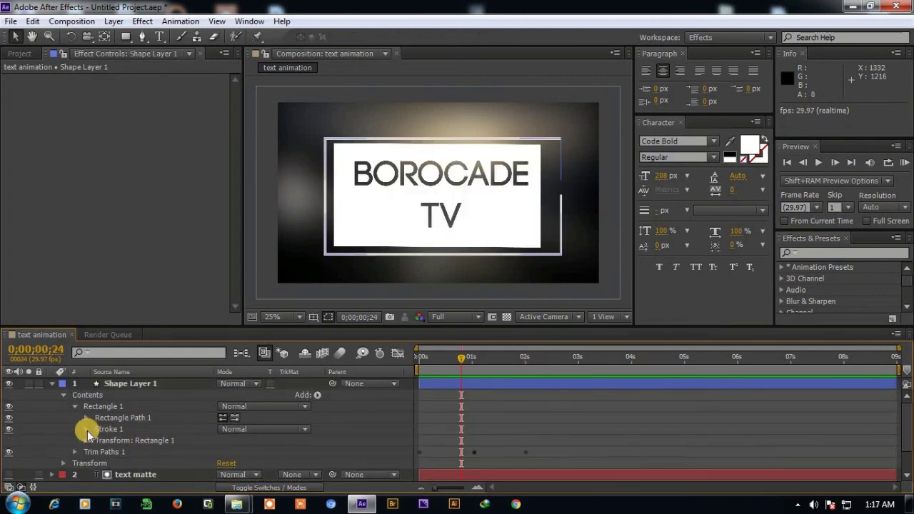
{"action": "left_click", "coordinate": [85, 429]}
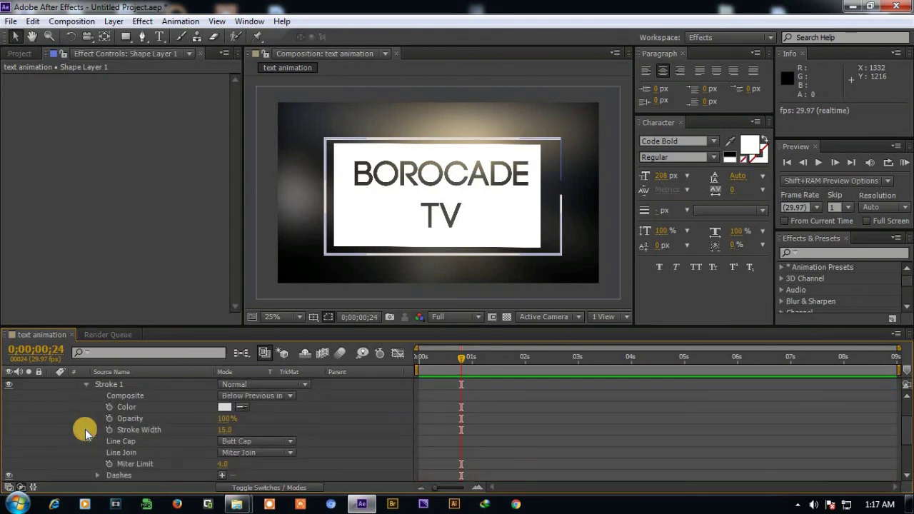
- Try a bright orange colour for the rectangle outline's stroke
{"action": "left_click", "coordinate": [224, 407]}
{"action": "left_click", "coordinate": [720, 207]}
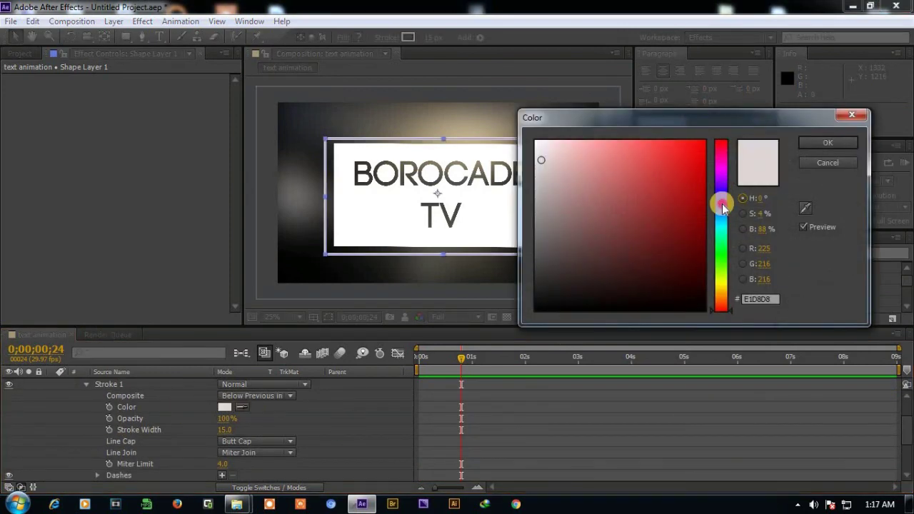
{"action": "left_click_drag", "start_coordinate": [563, 188], "coordinate": [649, 179]}
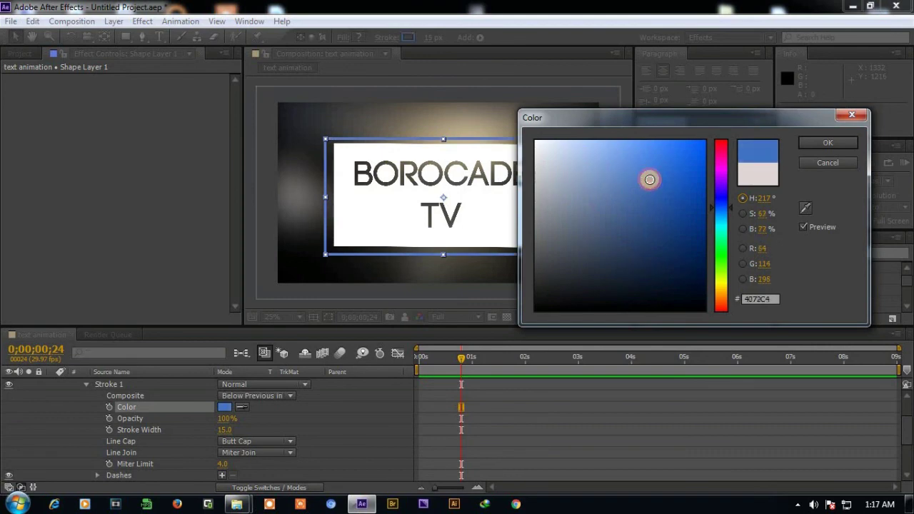
{"action": "left_click", "coordinate": [721, 297]}
{"action": "left_click", "coordinate": [674, 144]}
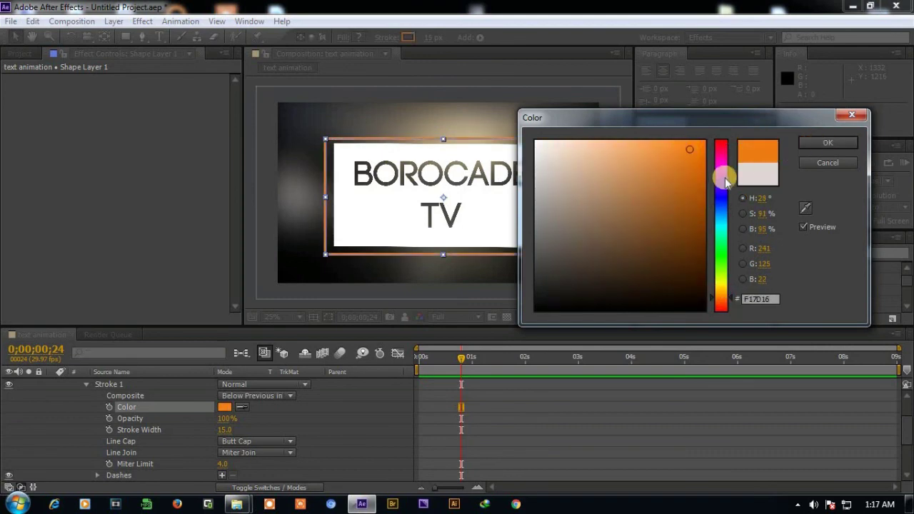
{"action": "left_click", "coordinate": [807, 144]}
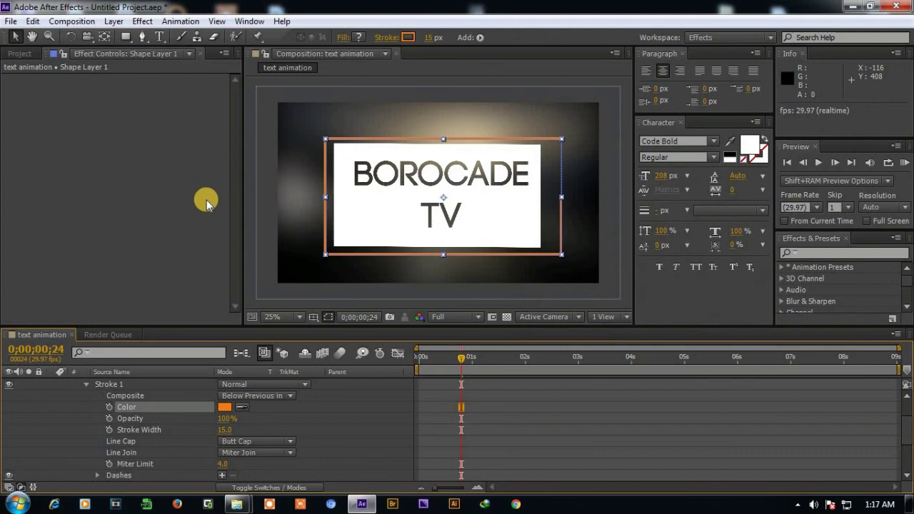
- Scrub the first second and preview the orange outline drawing on
{"action": "left_click", "coordinate": [261, 259]}
{"action": "left_click_drag", "start_coordinate": [466, 357], "coordinate": [487, 361]}
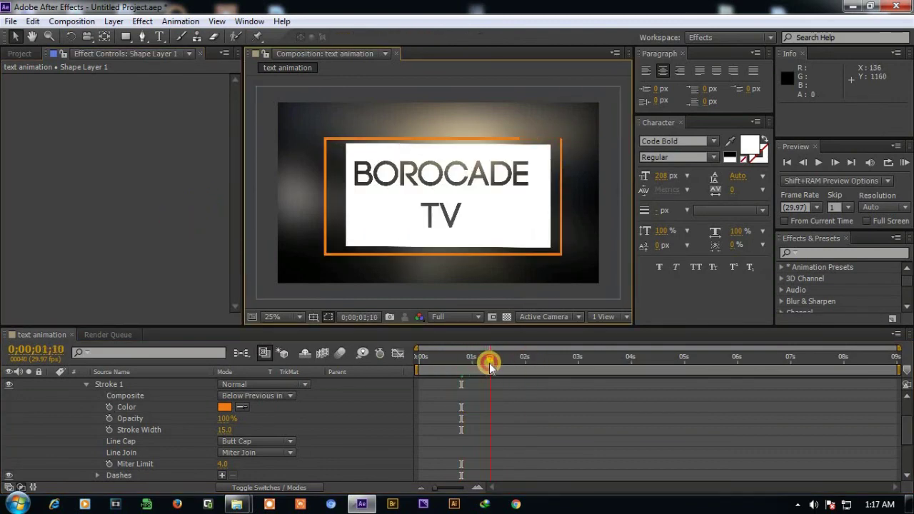
{"action": "left_click_drag", "start_coordinate": [422, 361], "coordinate": [418, 361]}
{"action": "left_click", "coordinate": [817, 162]}
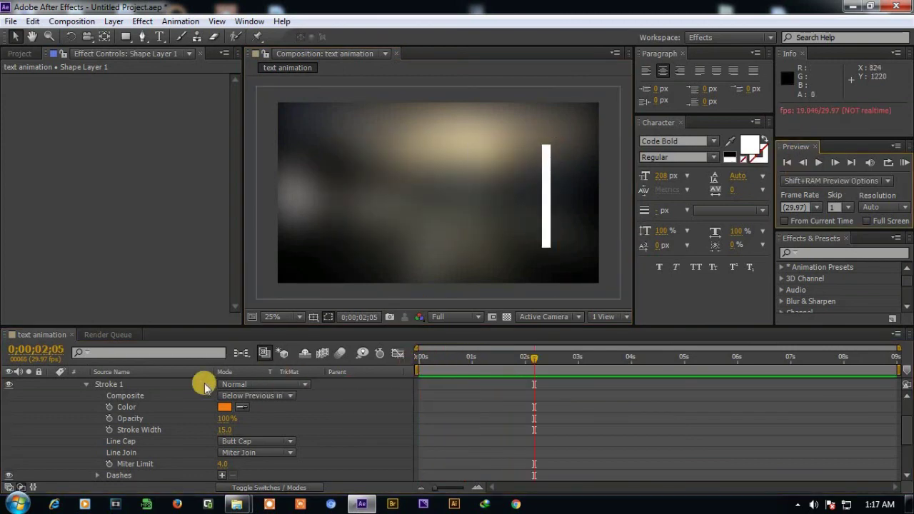
- Change the outline stroke to cyan and preview the animation from the start
{"action": "left_click", "coordinate": [224, 407]}
{"action": "left_click_drag", "start_coordinate": [723, 220], "coordinate": [728, 227]}
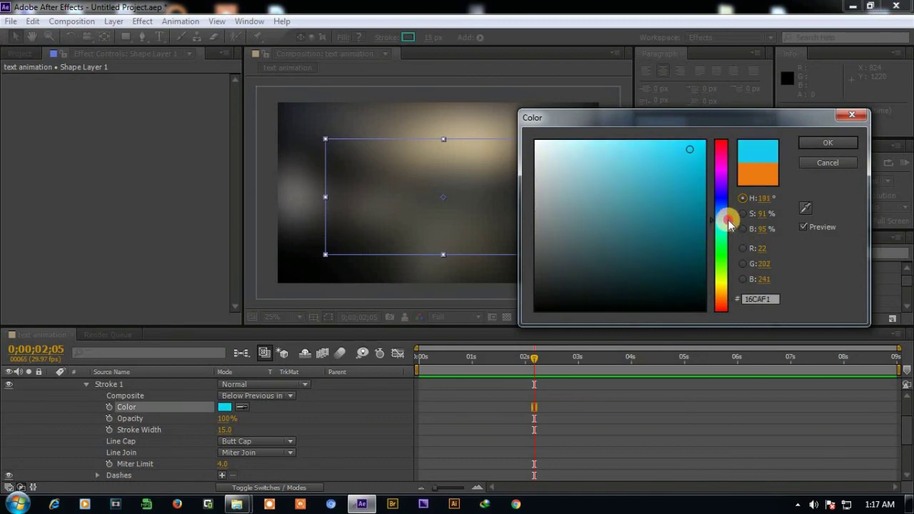
{"action": "left_click", "coordinate": [693, 149]}
{"action": "left_click", "coordinate": [848, 142]}
{"action": "left_click_drag", "start_coordinate": [536, 360], "coordinate": [419, 360]}
{"action": "left_click", "coordinate": [185, 310]}
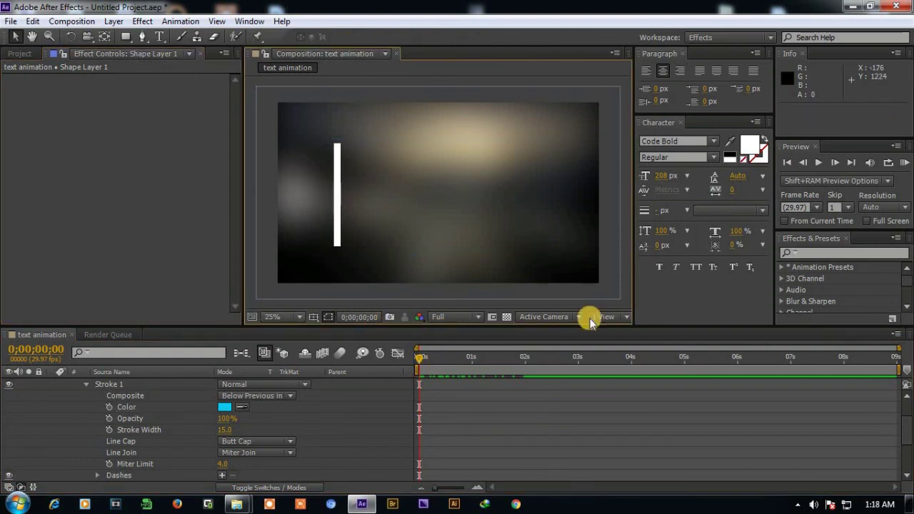
{"action": "left_click", "coordinate": [818, 163]}
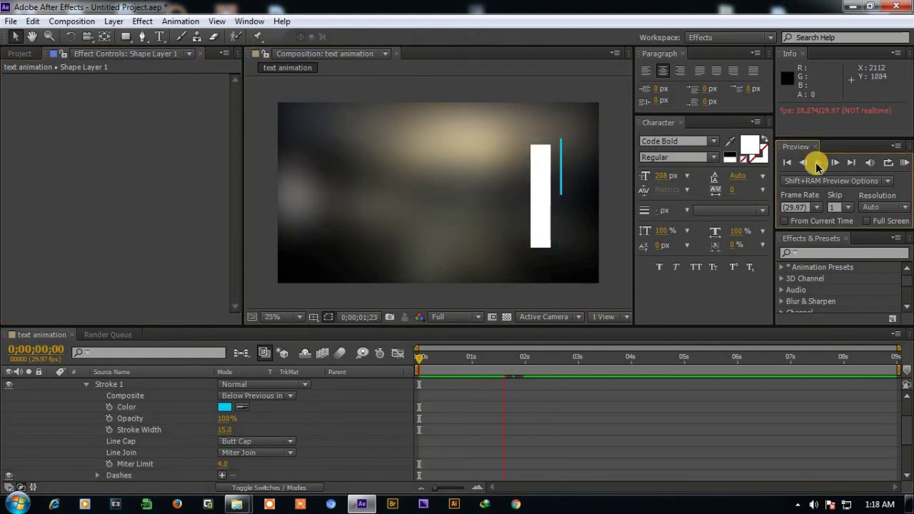